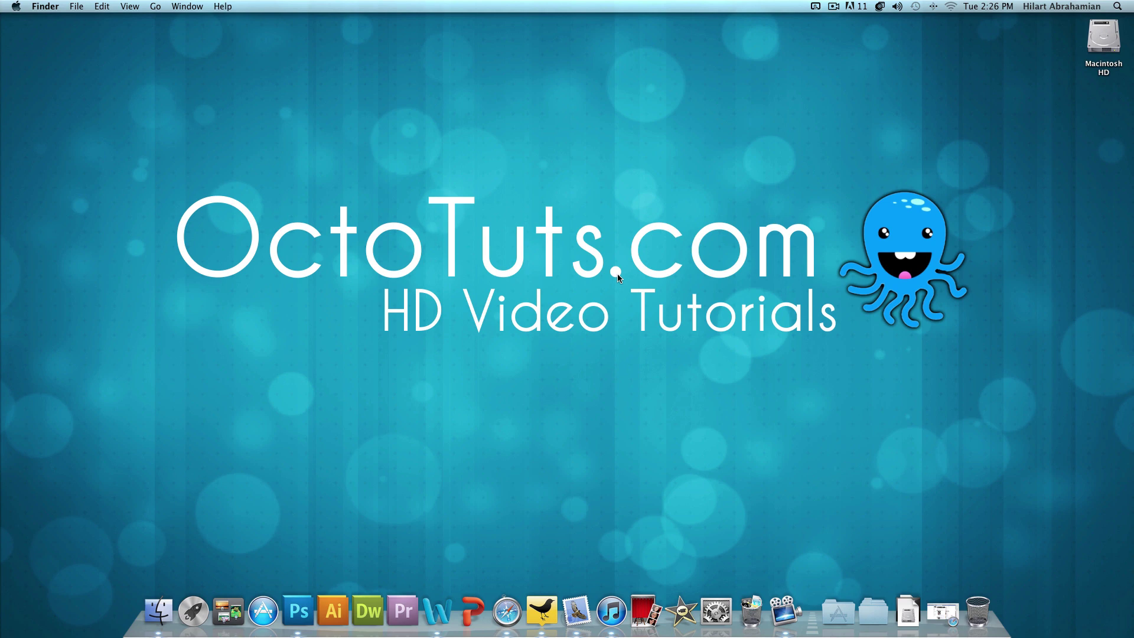
Step: Restore the Average Kings Clothing page and browse its Shop tab's Wix store products
click(944, 613)
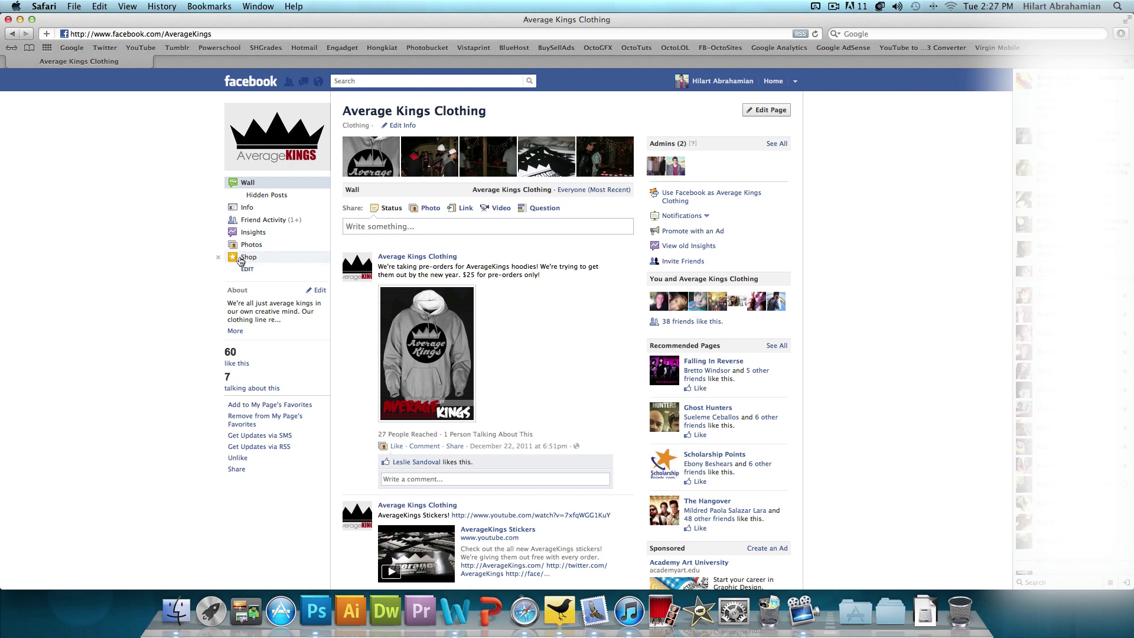
click(249, 257)
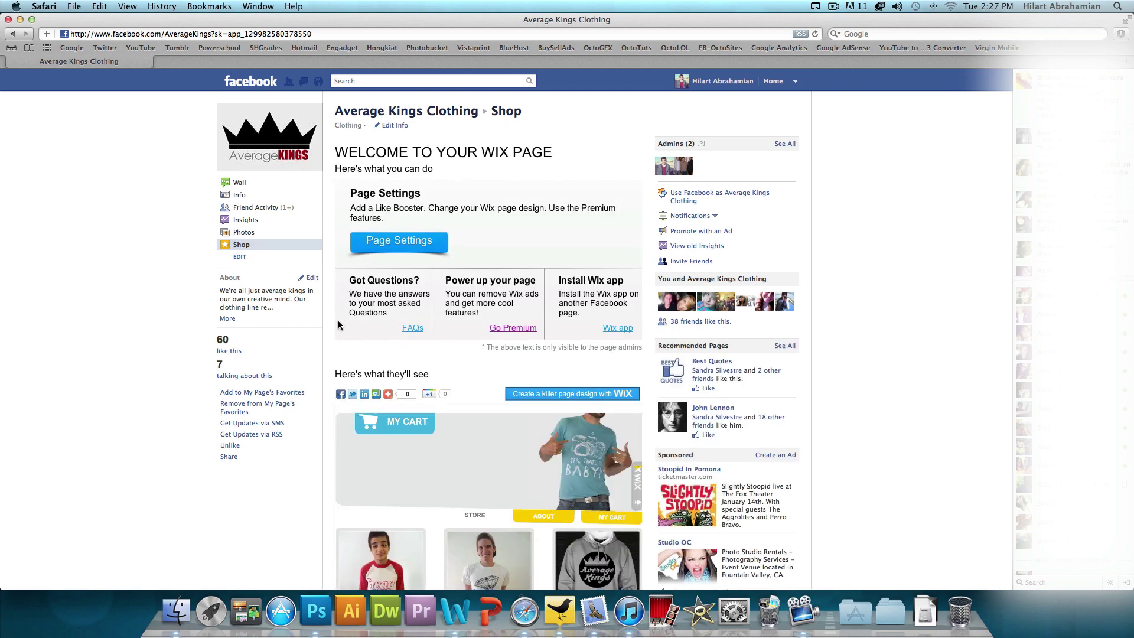
scroll(340, 324, down, 5)
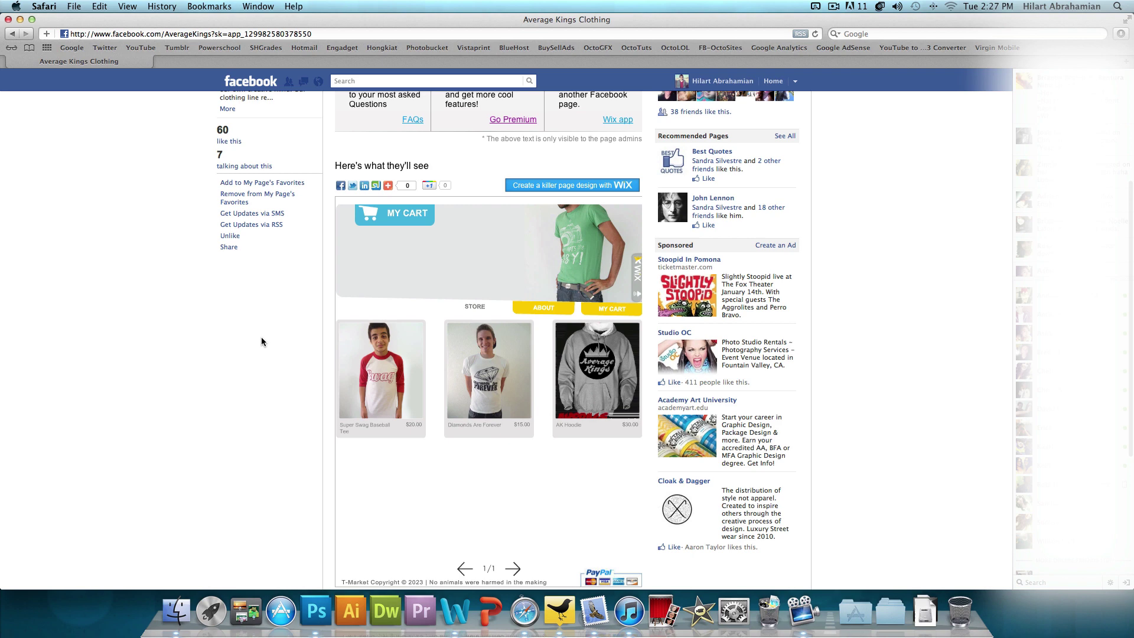
scroll(261, 338, up, 5)
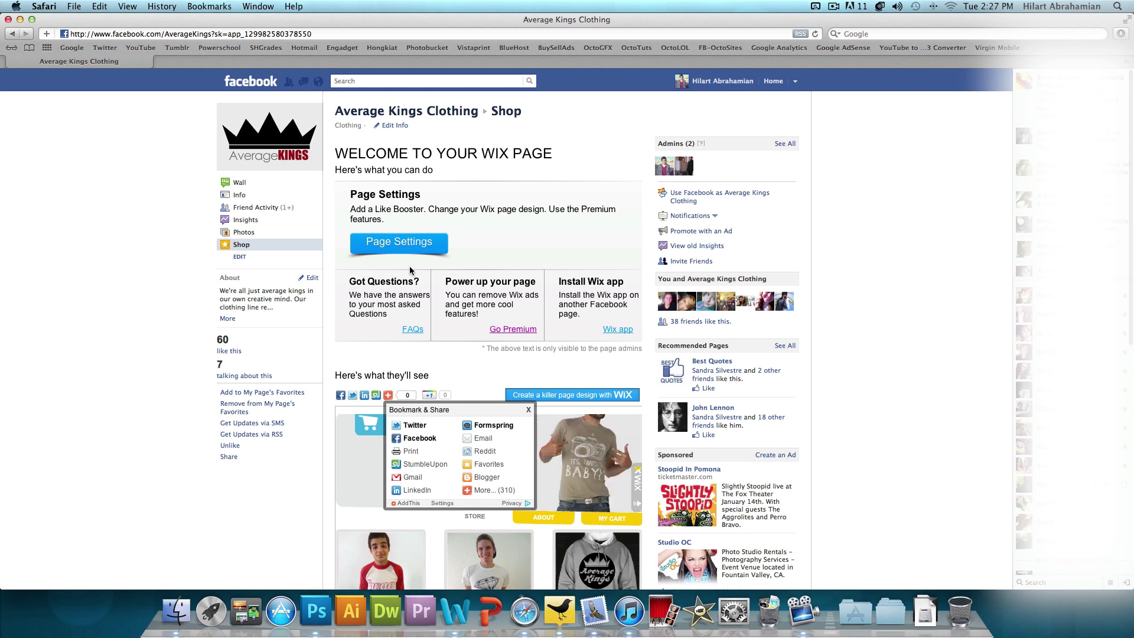
scroll(338, 250, down, 5)
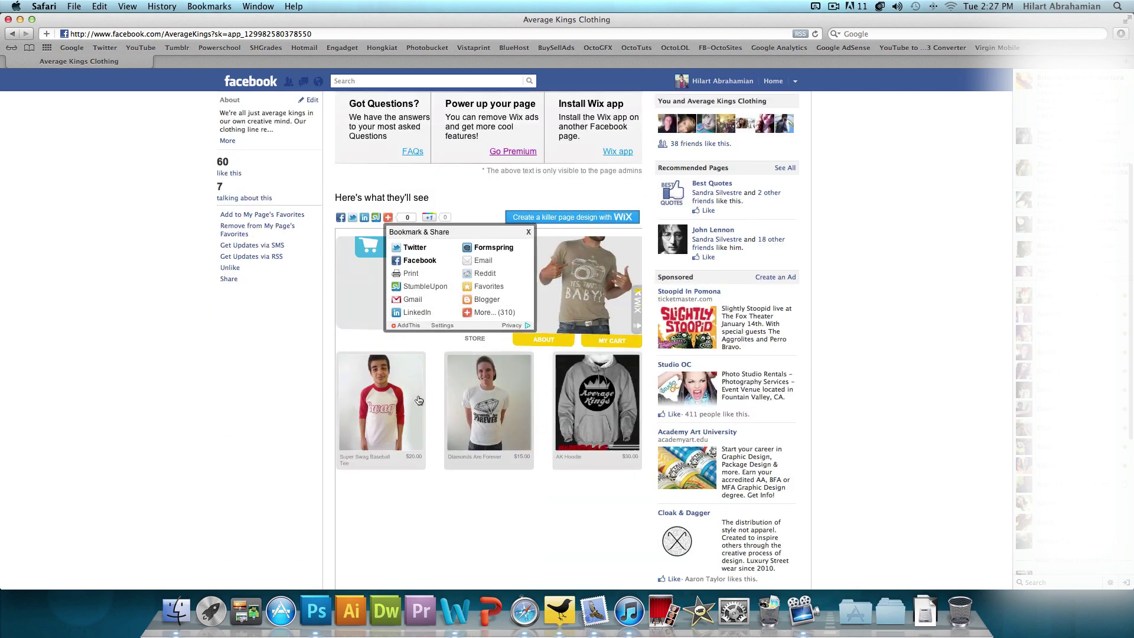
scroll(289, 317, down, 2)
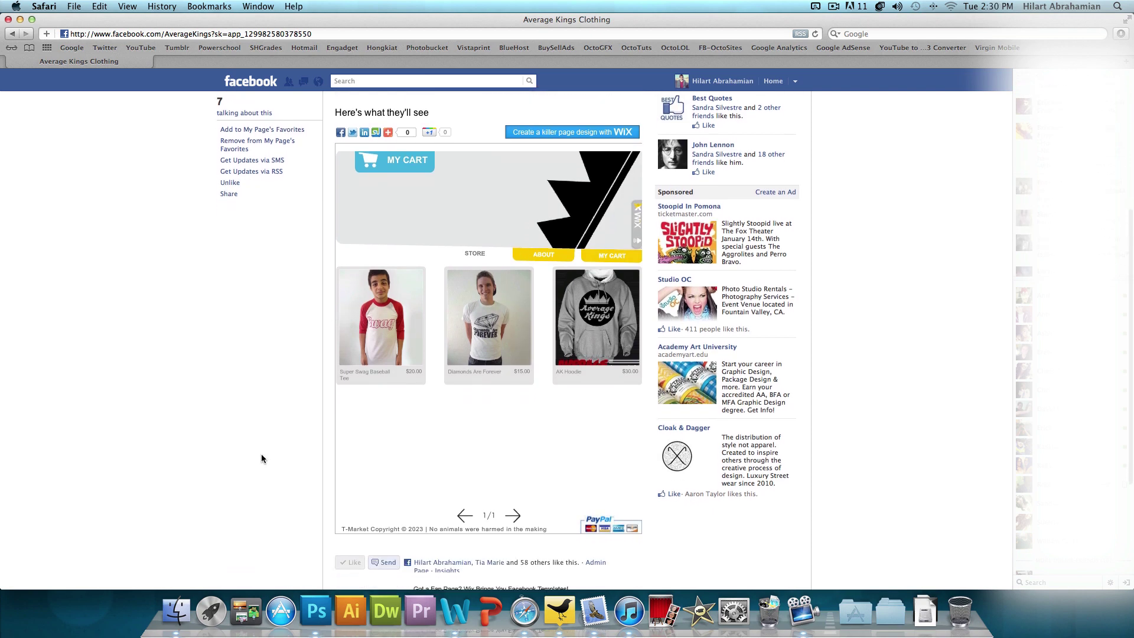
scroll(262, 458, down, 3)
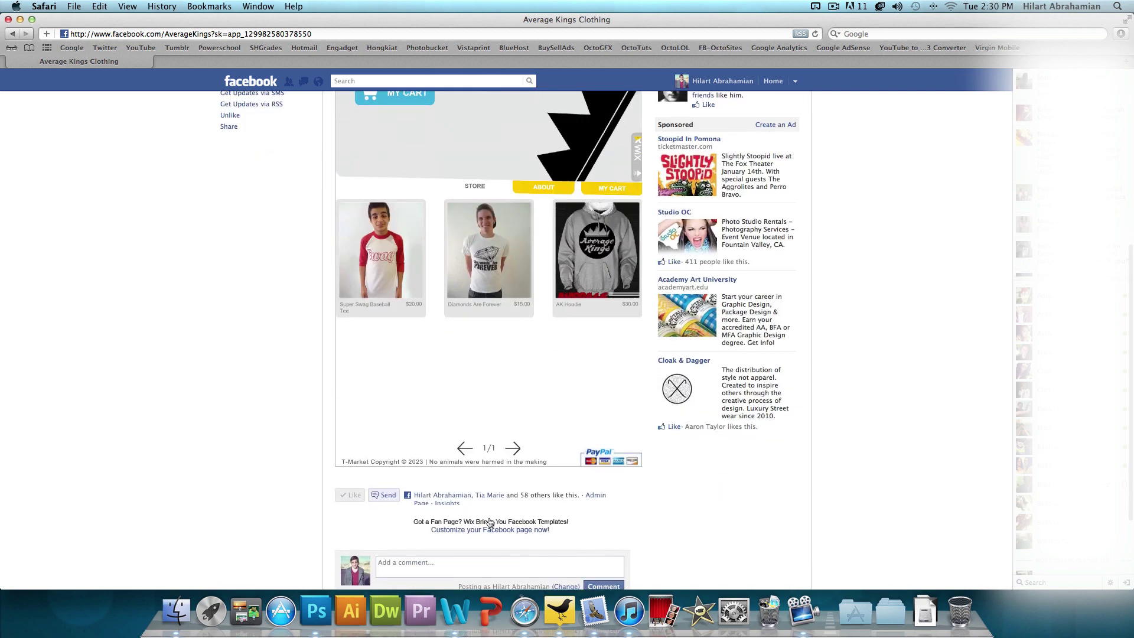
scroll(450, 499, down, 3)
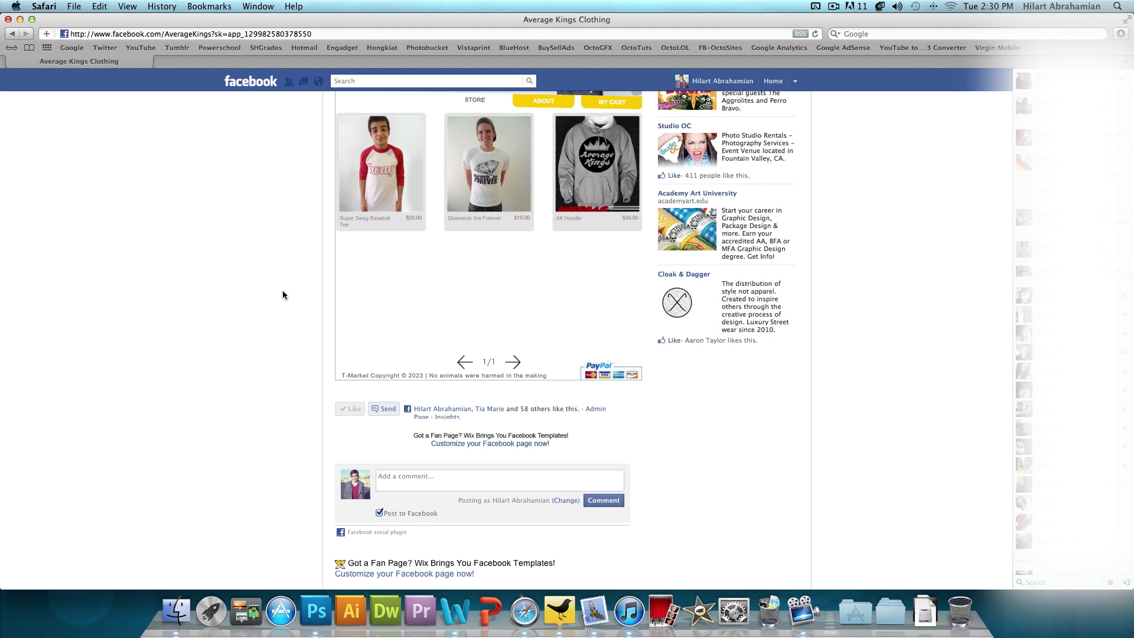
Step: Find the WixYourPage app via a 'wixyour' search and install it on OctoSites – 8 Geeky Websites!
click(360, 82)
text(wixyour)
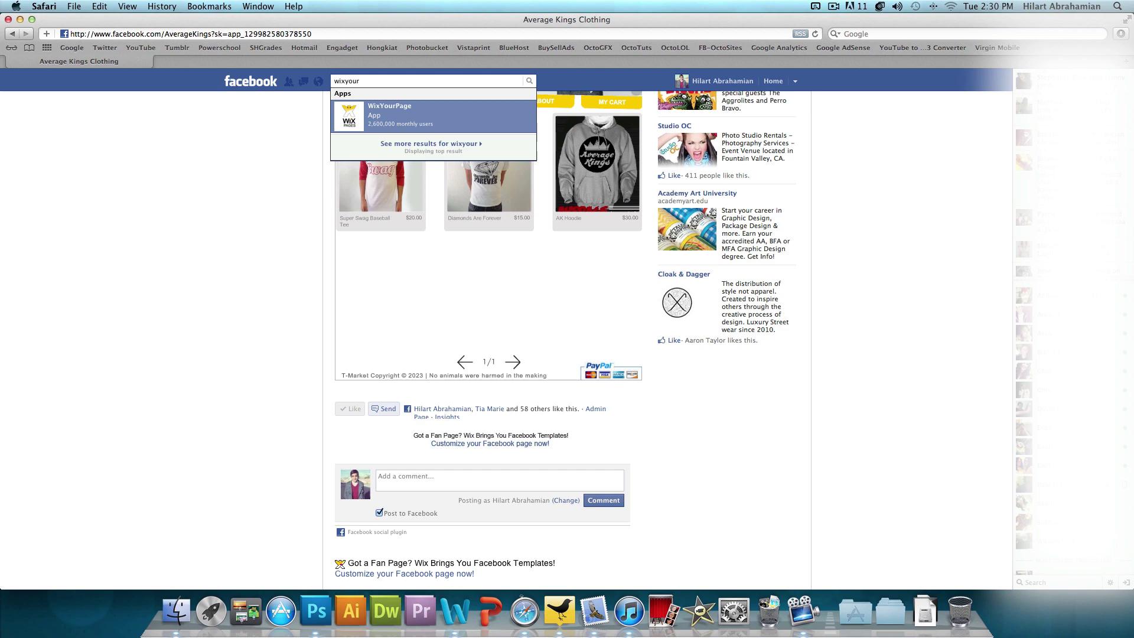
key(Return)
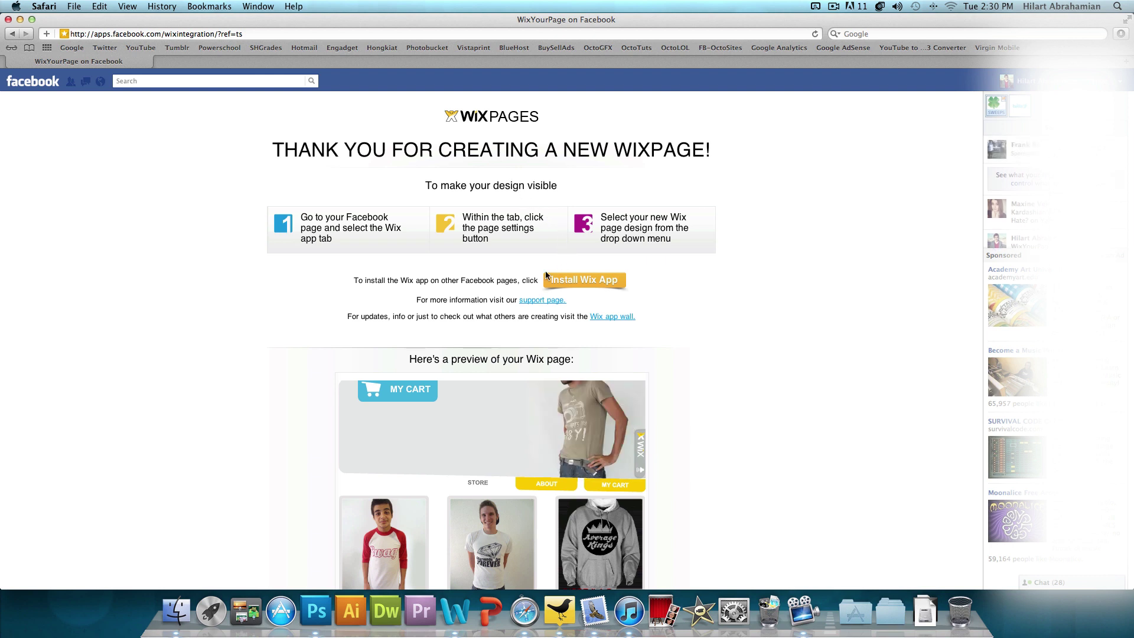
click(584, 281)
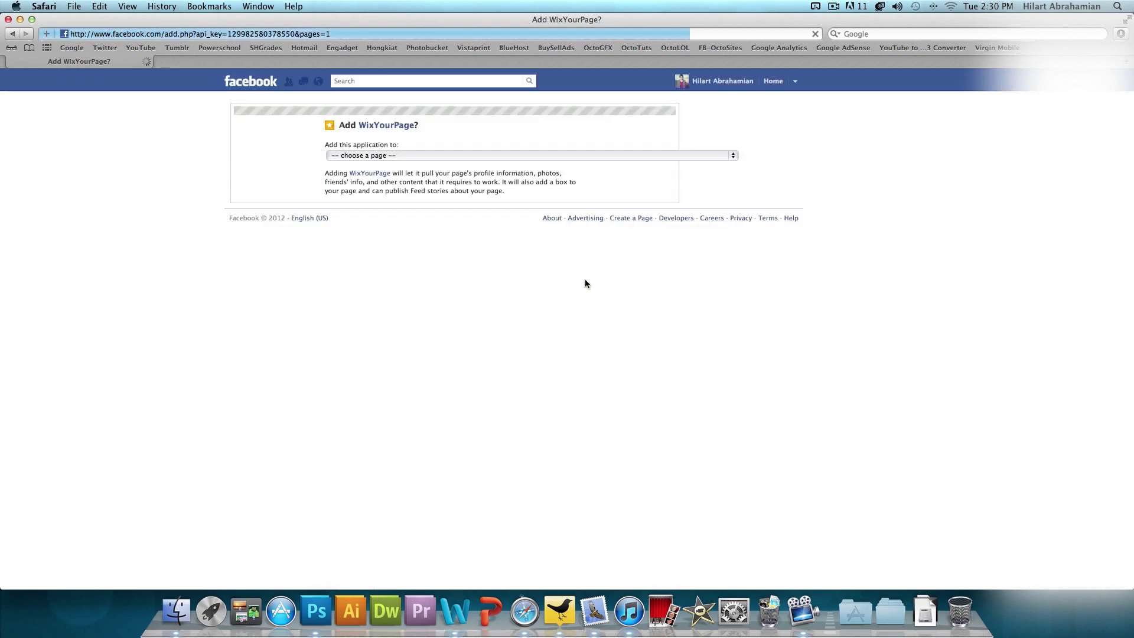
click(381, 157)
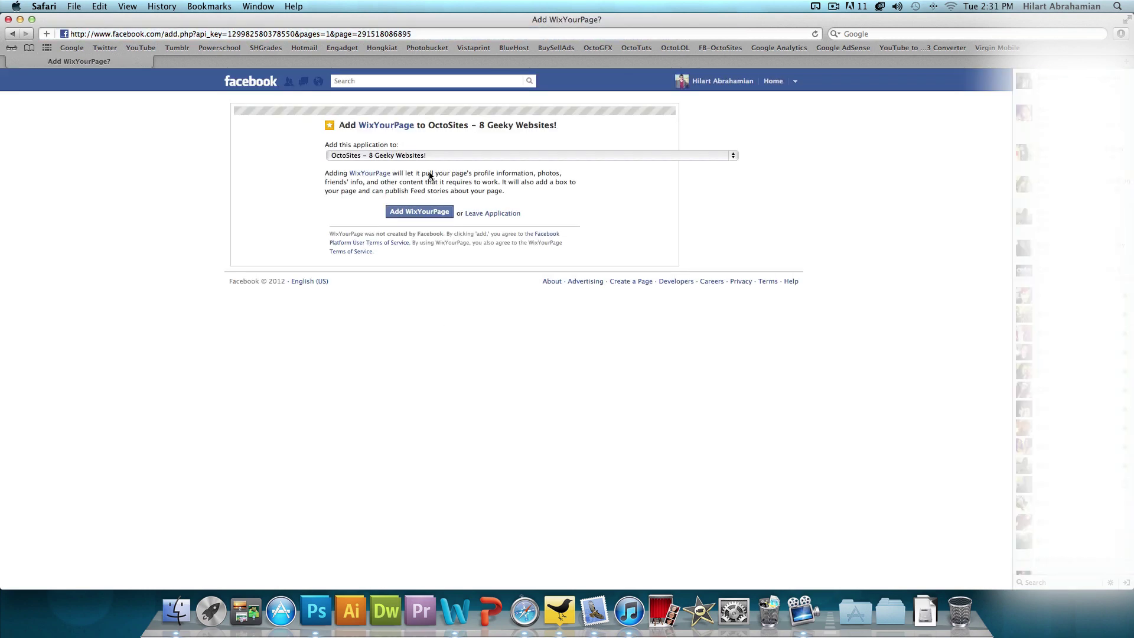
click(420, 212)
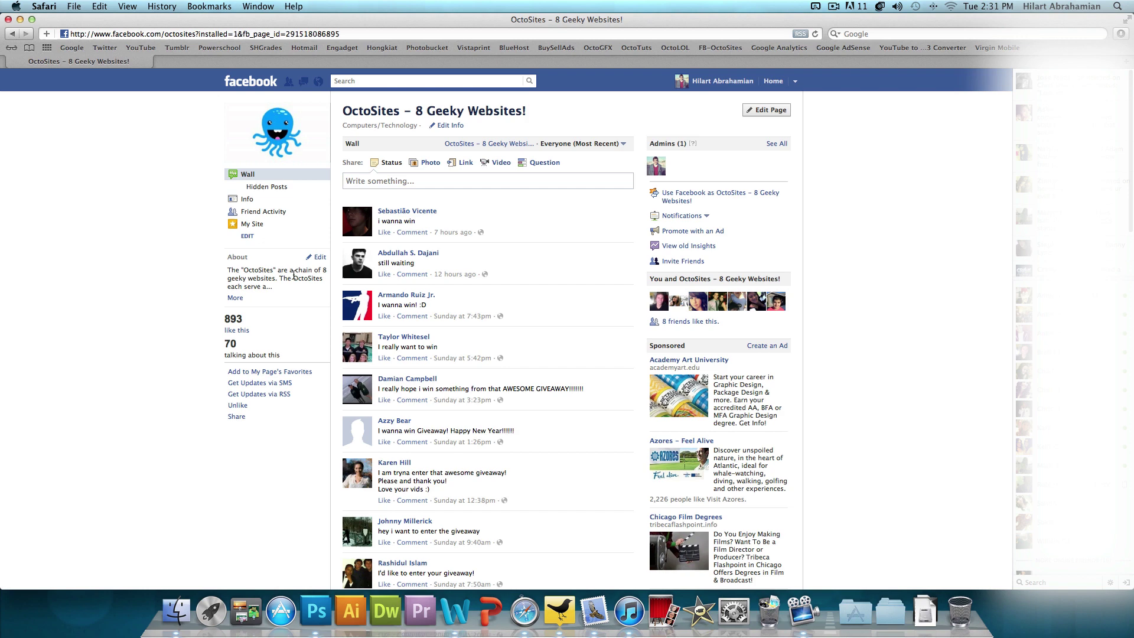
Step: Set the WixYourPage app's Custom Tab Name to 'Videos' in the OctoSites page's app settings
click(445, 126)
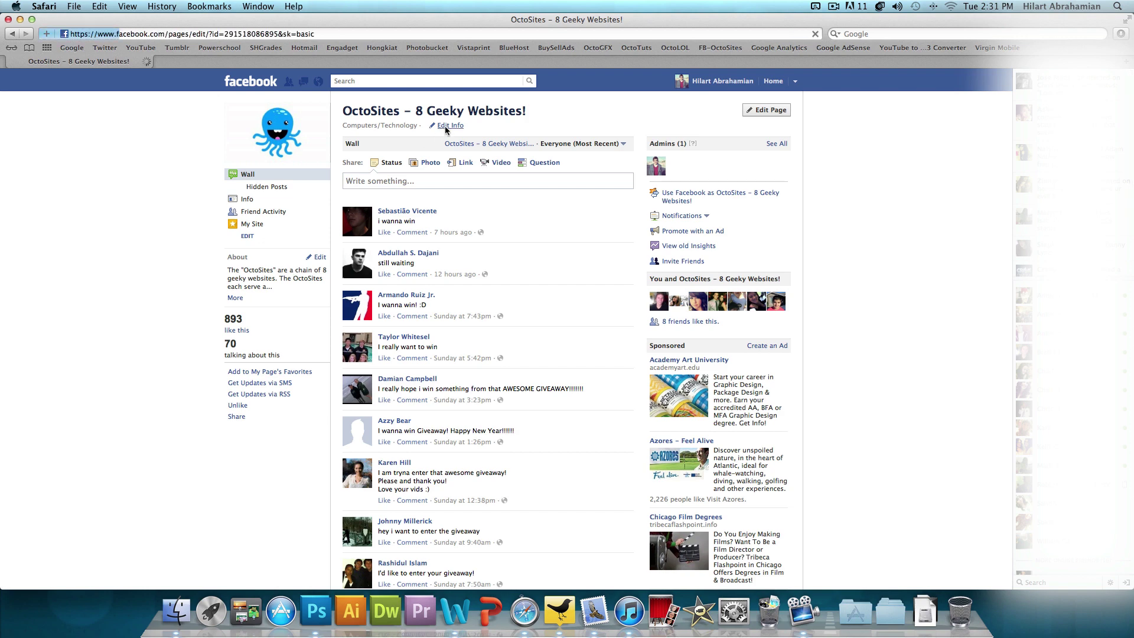
click(236, 222)
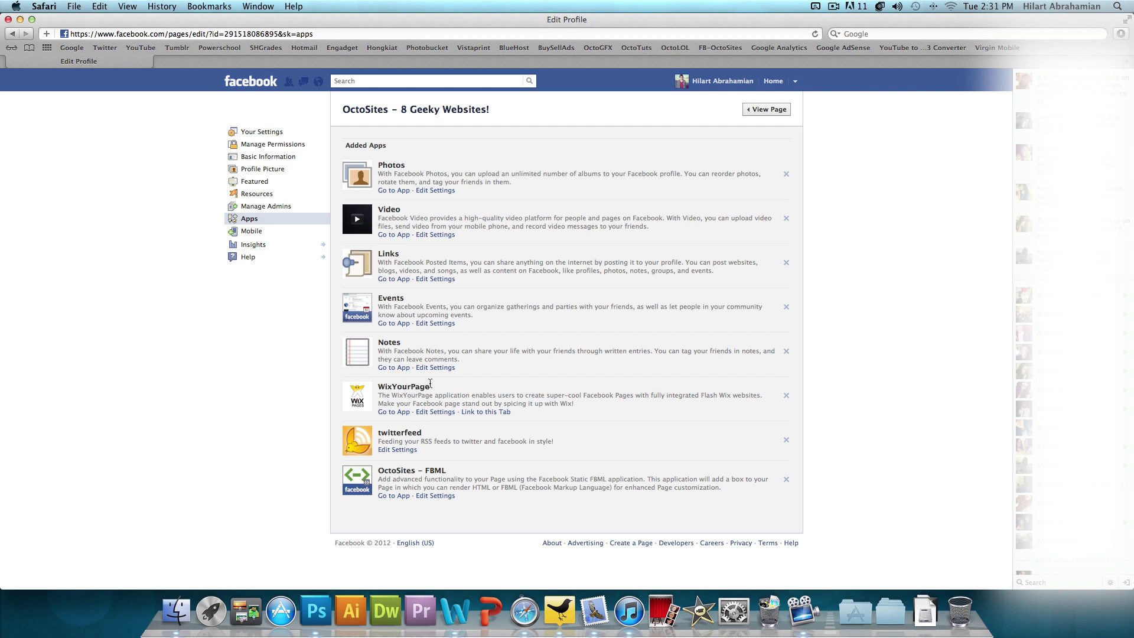
click(434, 412)
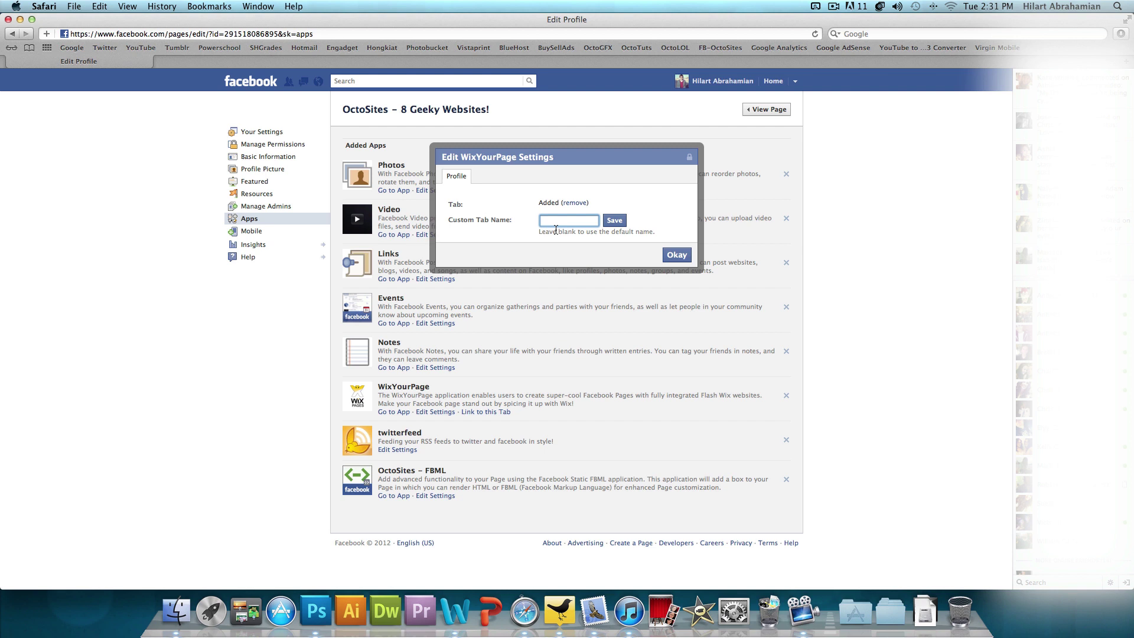
text(Videos)
click(623, 222)
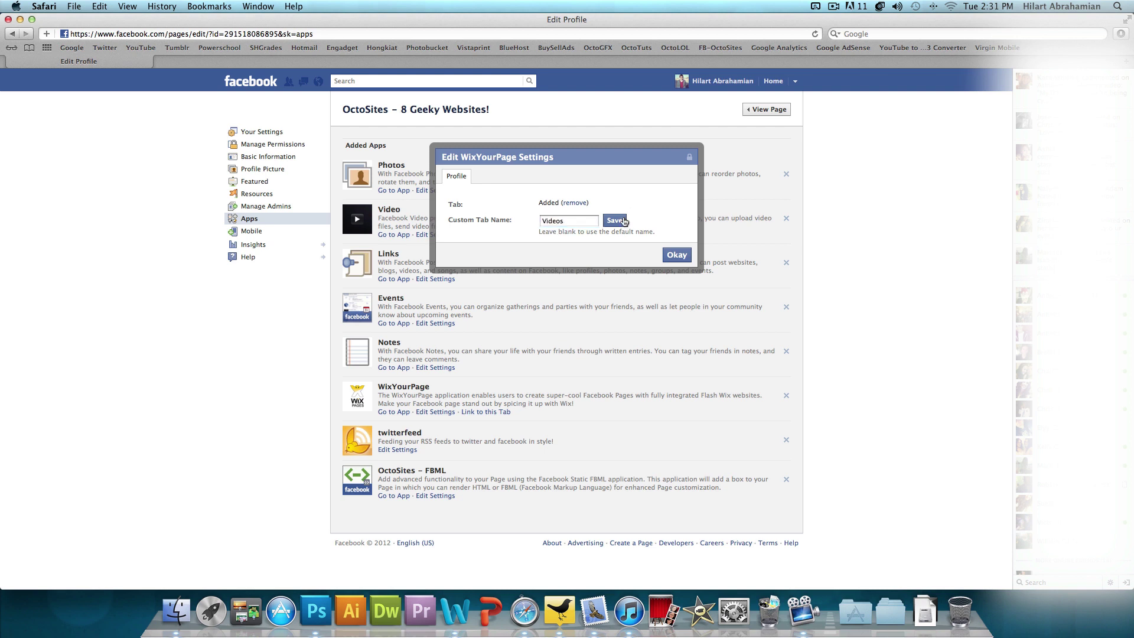
click(677, 254)
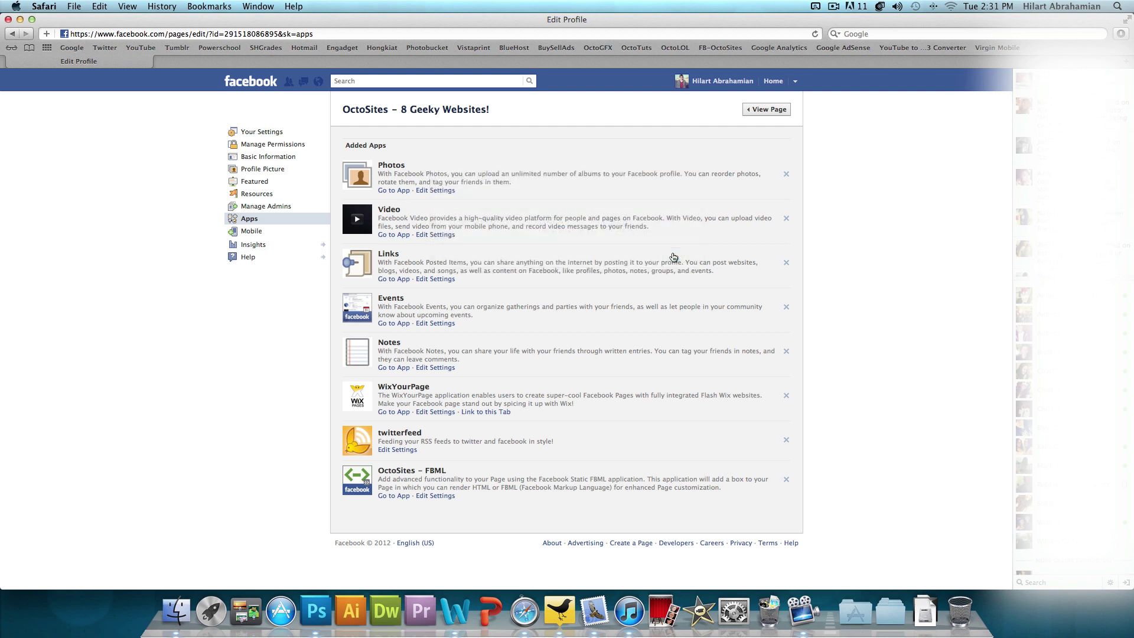
Step: Open the OctoSites page's Videos tab and its Wix Page Settings
click(750, 112)
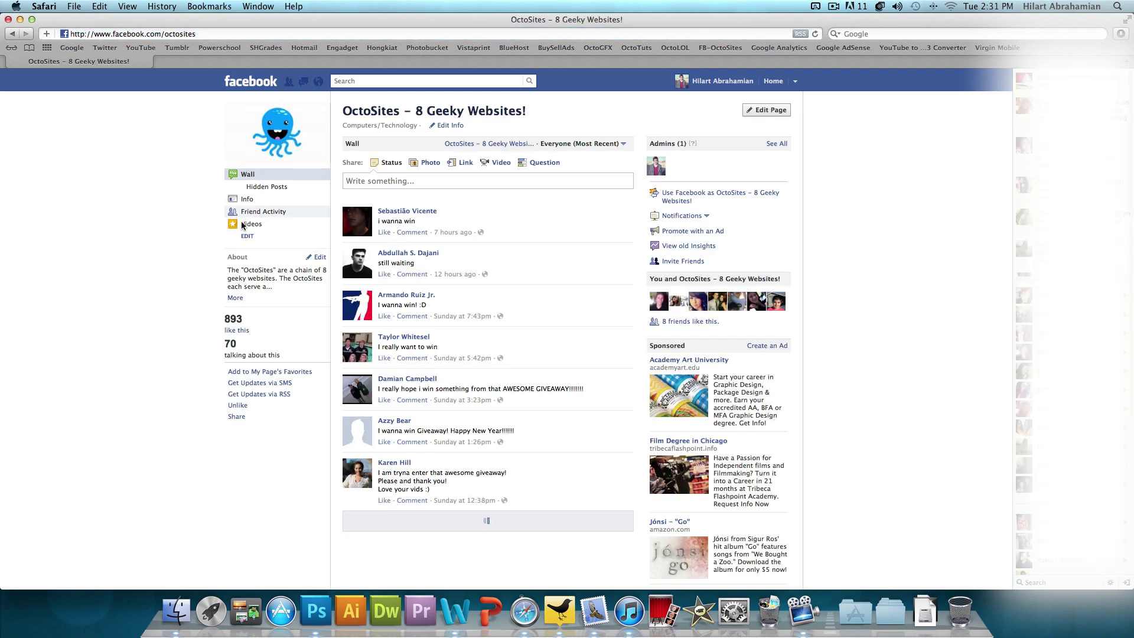
click(244, 225)
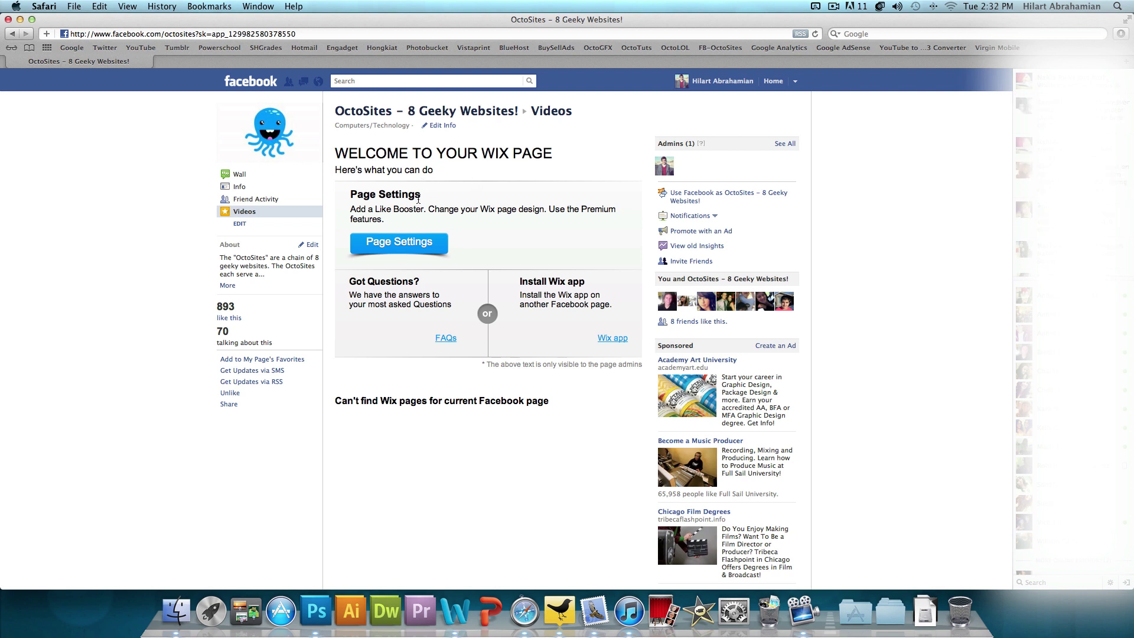
click(412, 239)
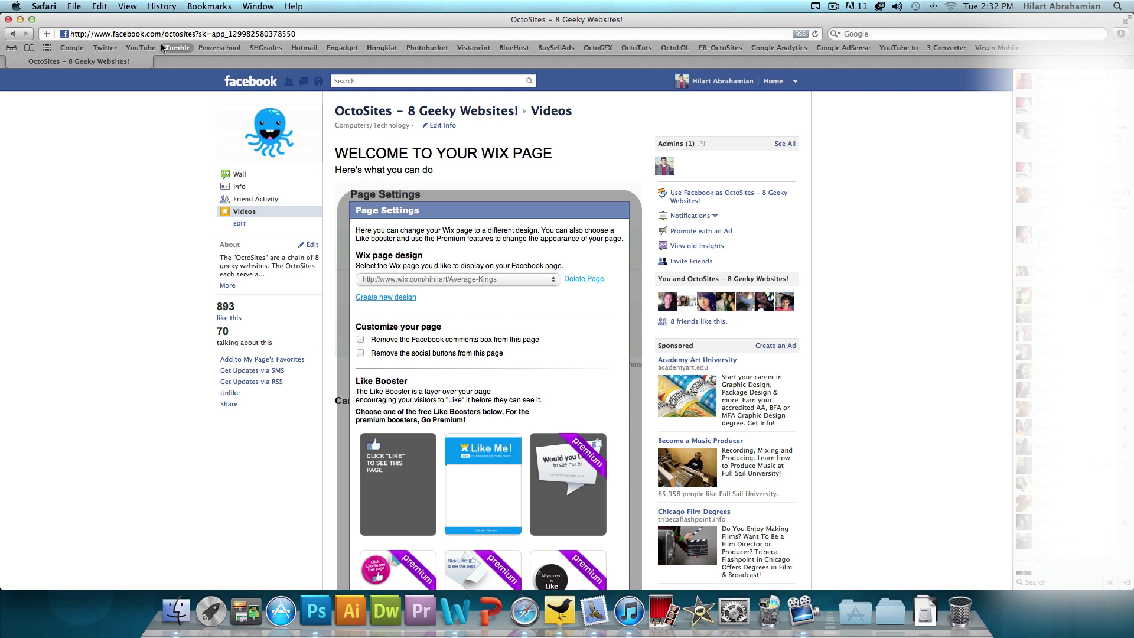
Step: Open wix.com in a new tab and filter templates to the Facebook Pages category
double_click(180, 64)
text(wix)
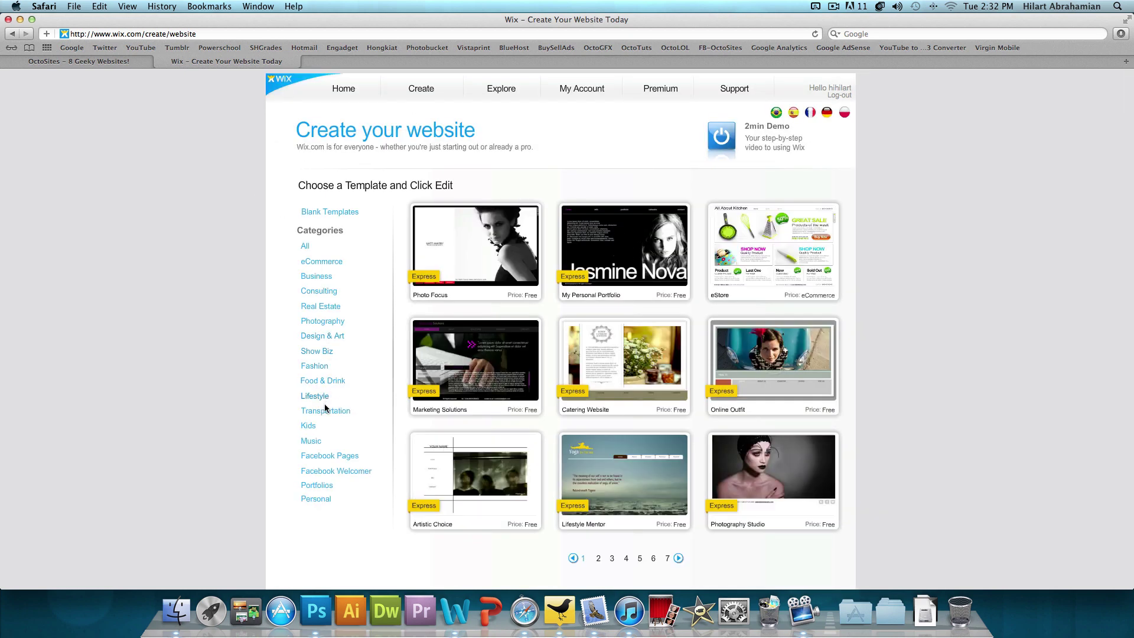
click(334, 458)
Step: Go to template page 4 and open the Craft Com FB template in the editor
mouse_move(511, 255)
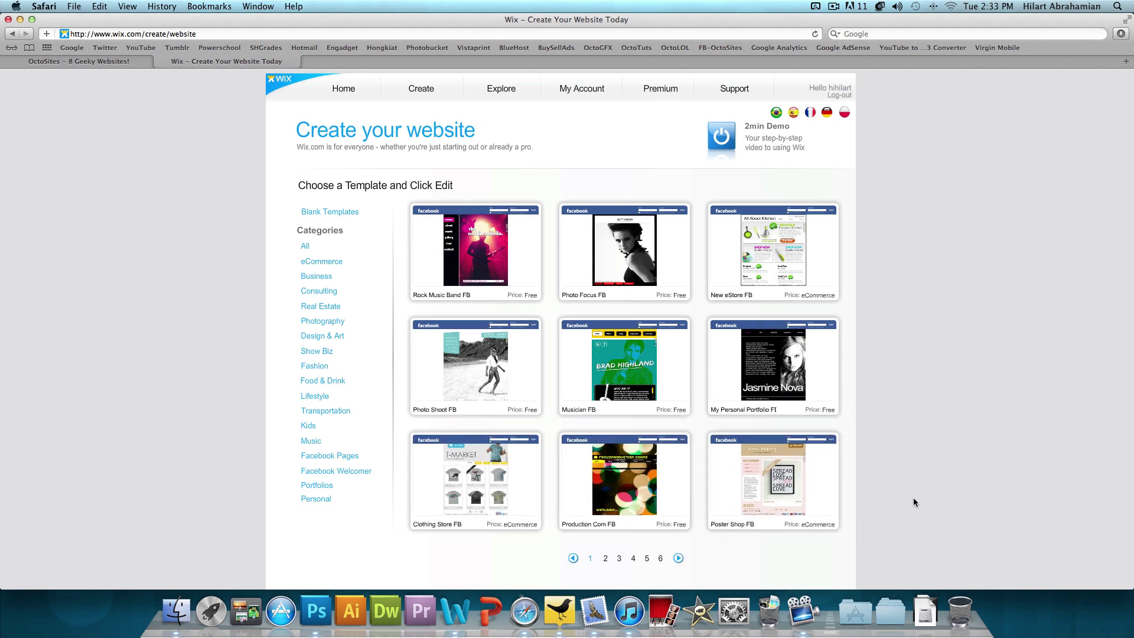
mouse_move(458, 490)
click(606, 559)
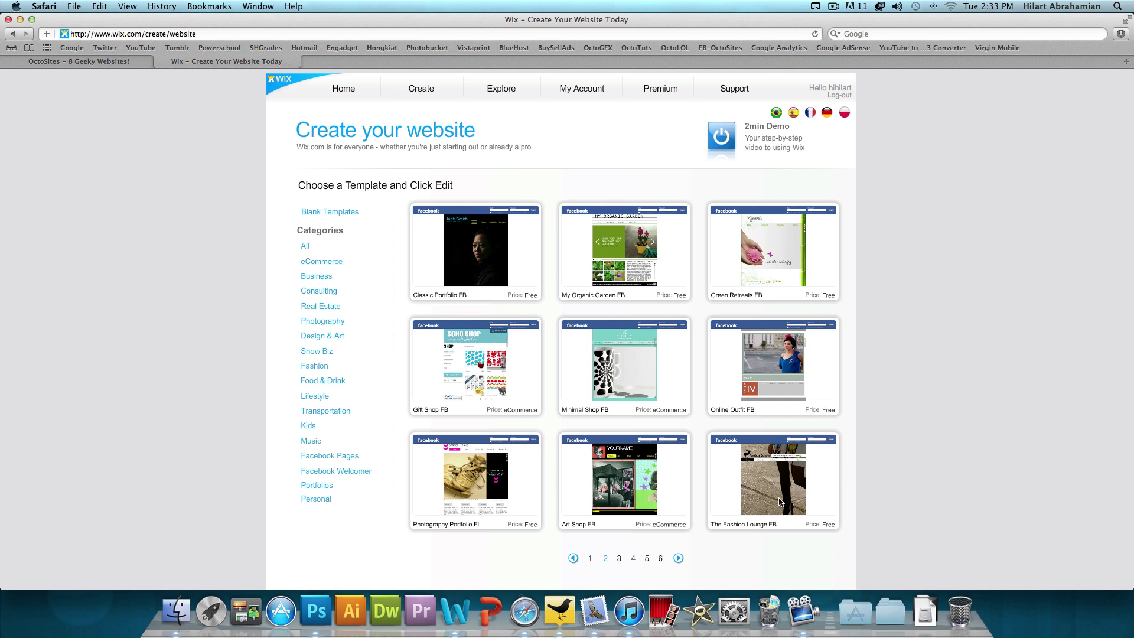
click(634, 557)
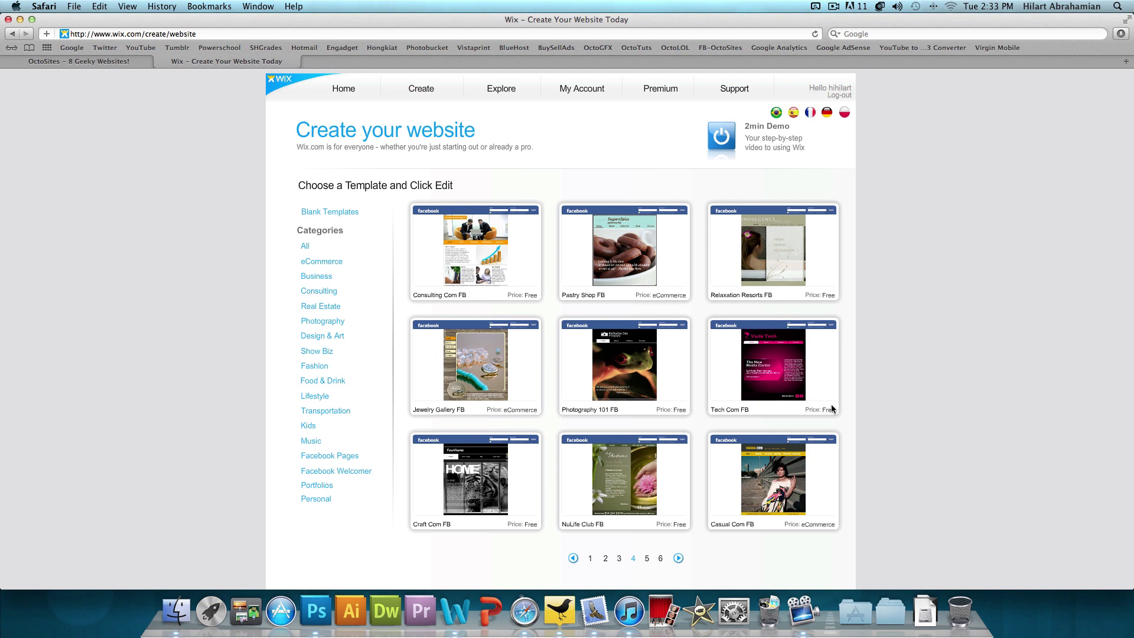
mouse_move(474, 472)
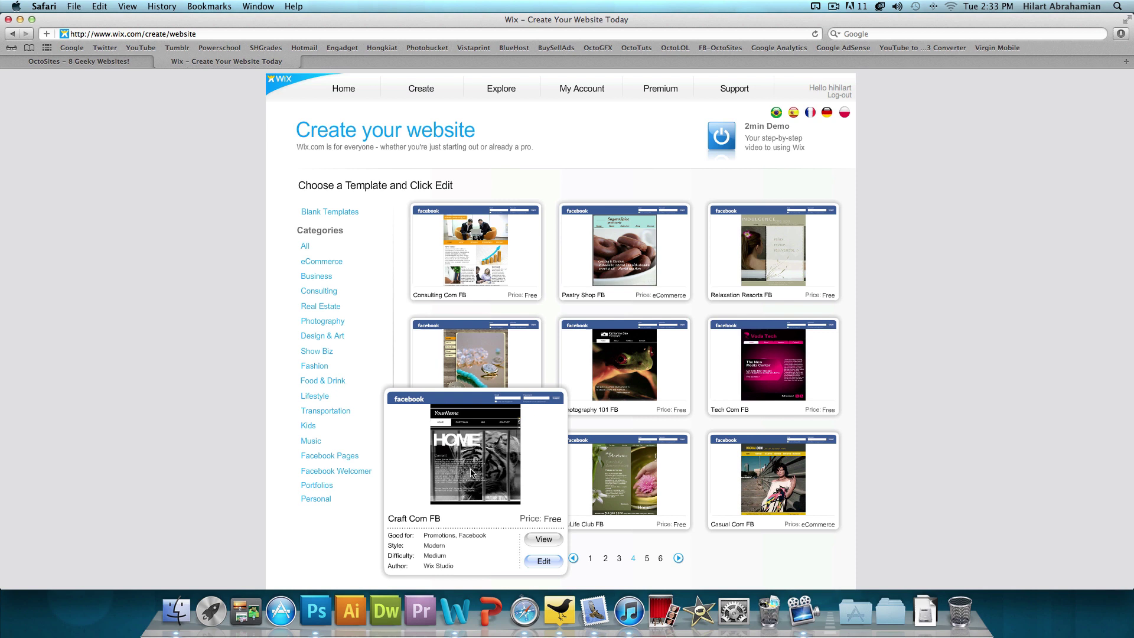
click(544, 558)
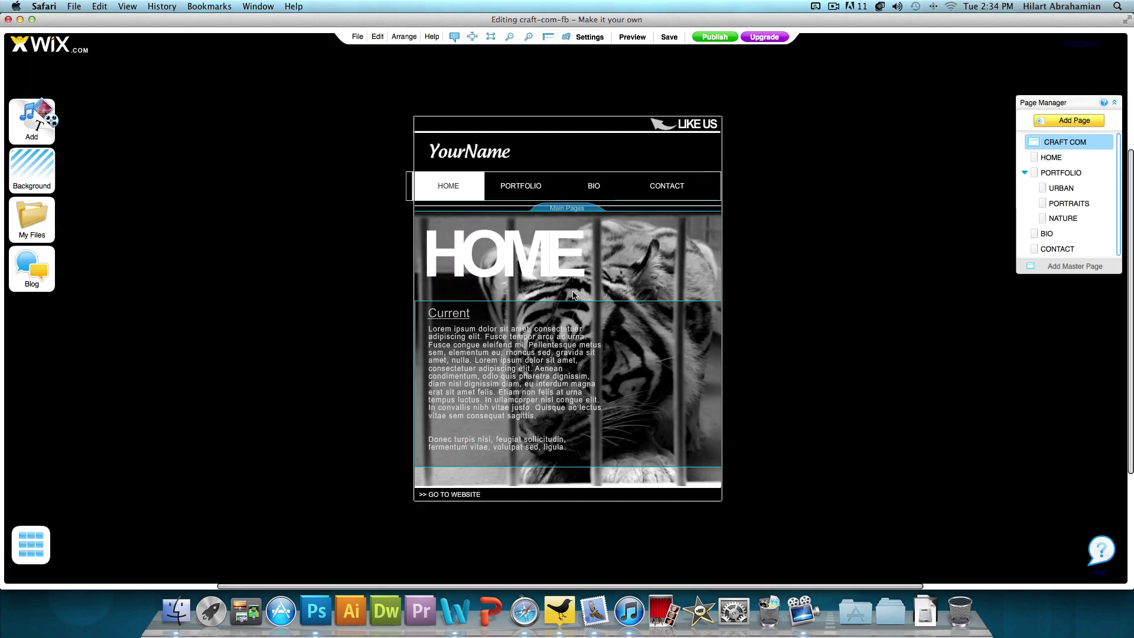
Step: Select the YourName header title in the loaded Craft Com FB template
click(484, 155)
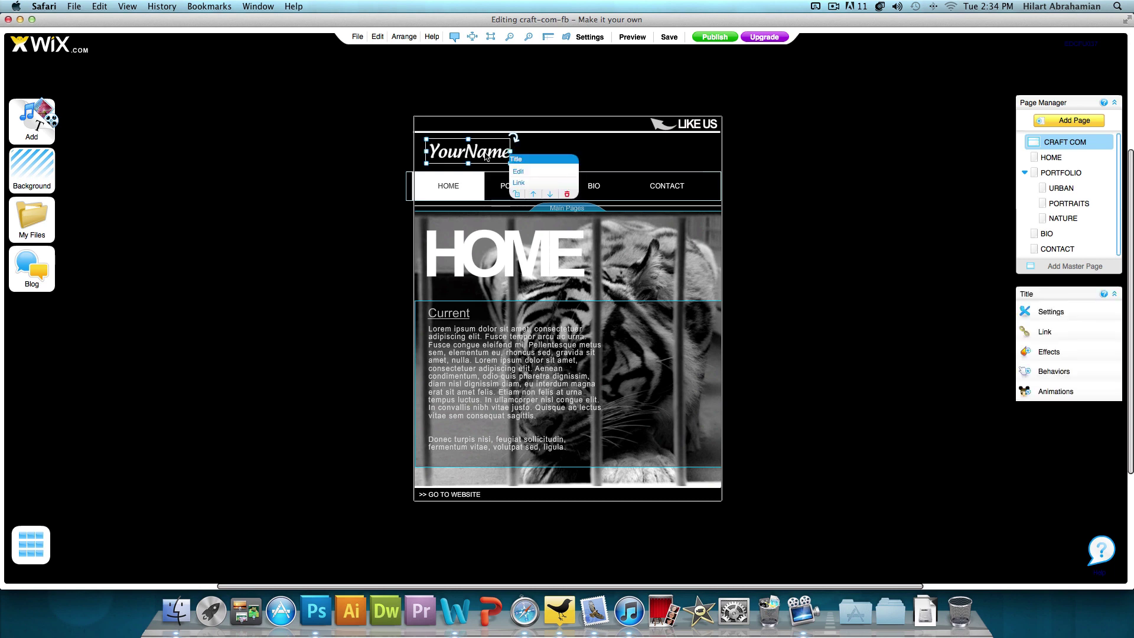
Step: Retype the header title as 'OctoTuts.com'
click(520, 172)
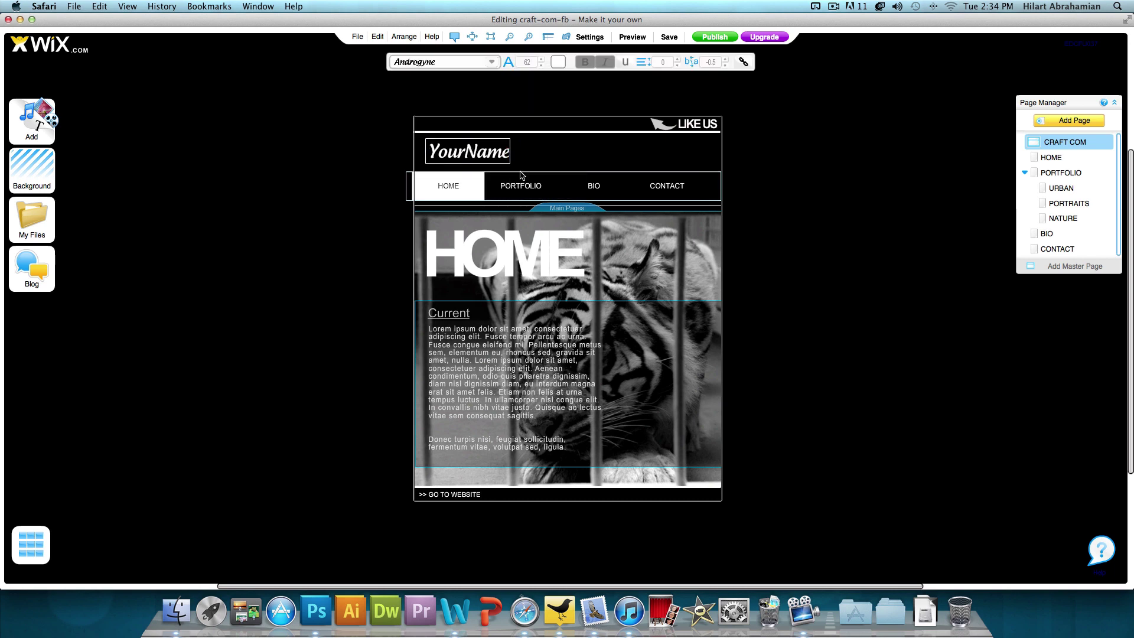
text(OctoTuts.com)
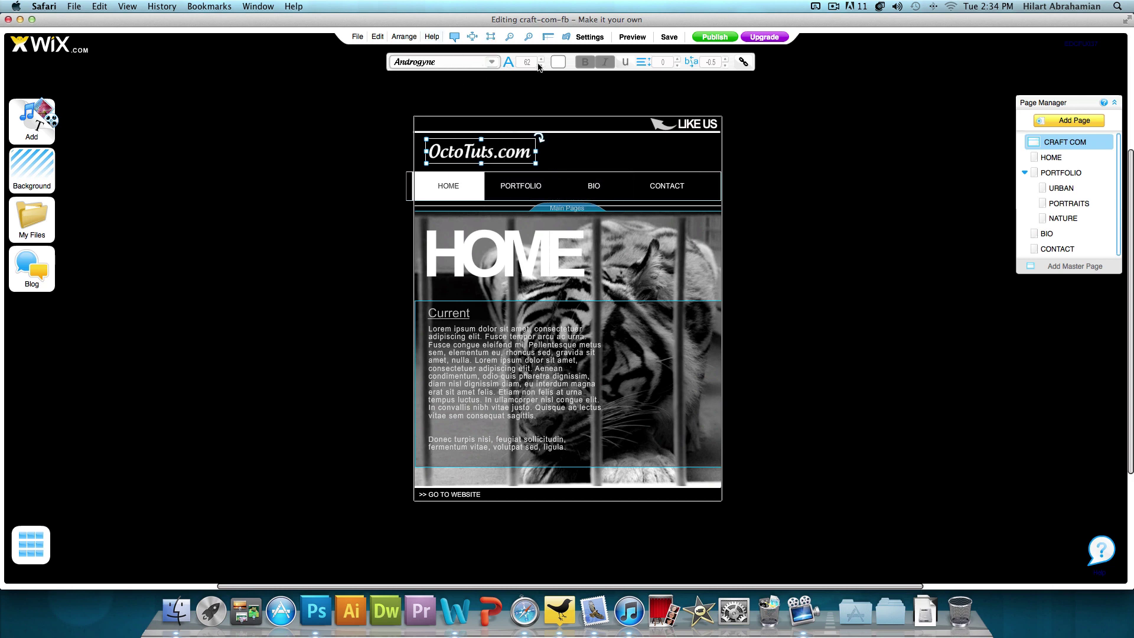
click(754, 155)
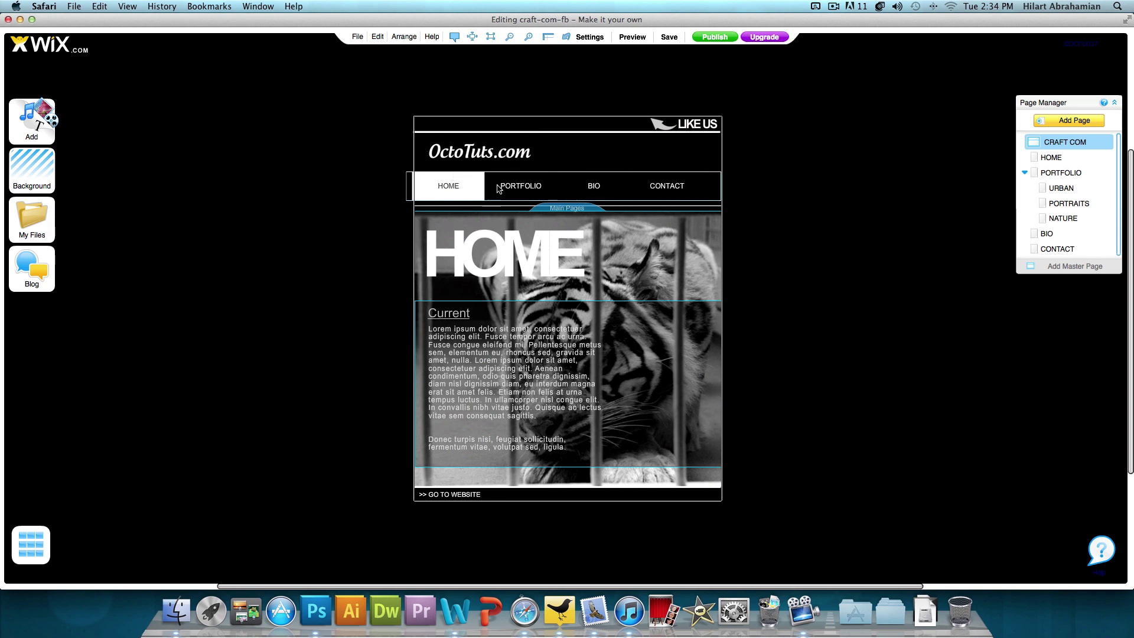
Step: Change the Current paragraph to 'Welcome to the facebook page! Click like and watch my free HD video tutorials!'
click(516, 338)
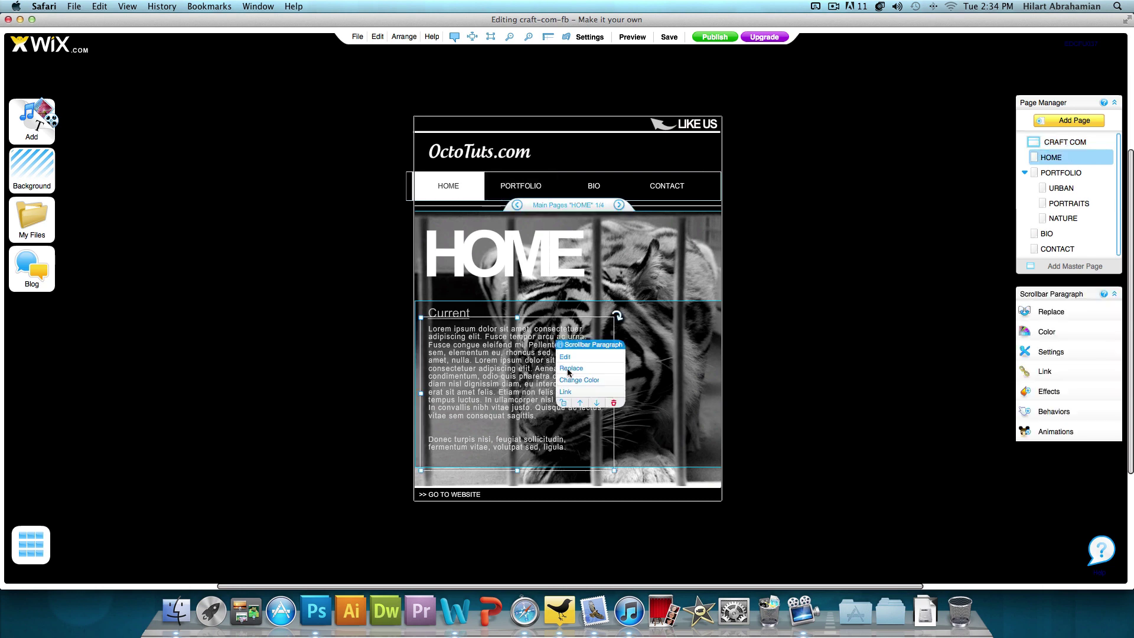
click(566, 357)
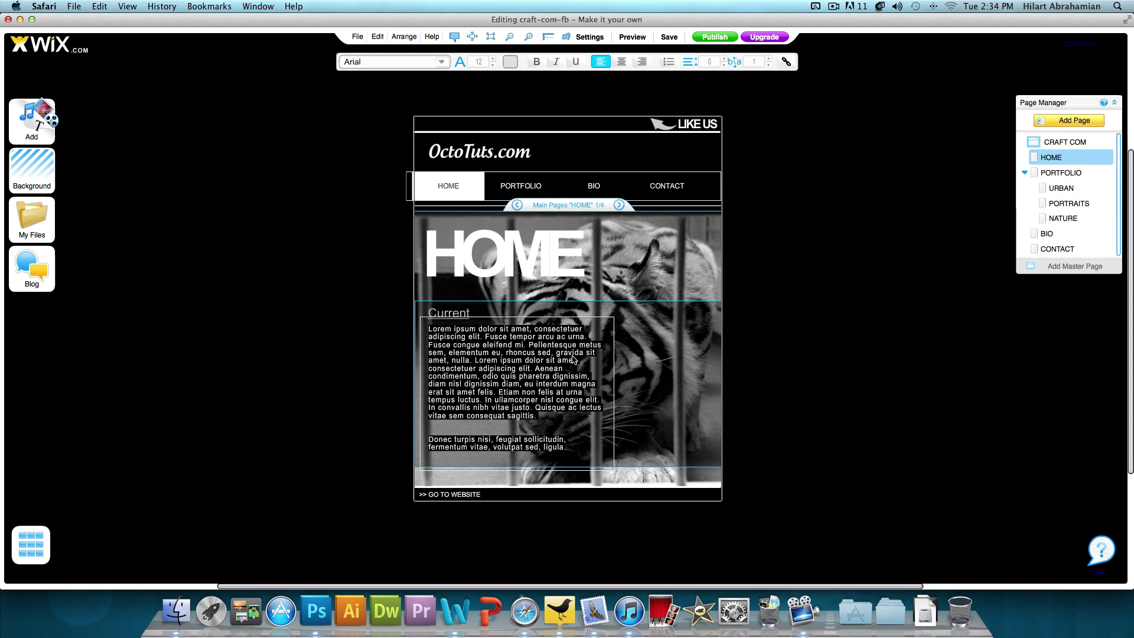
text(Welcome to )
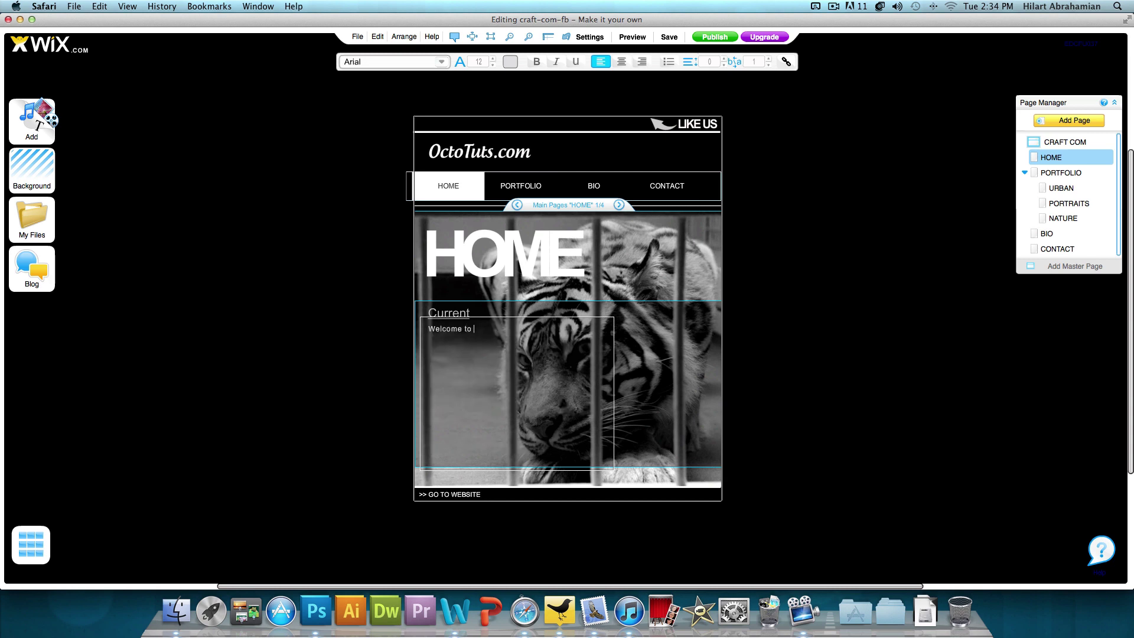
text(the facebook page@)
text( Click like and watch my fre)
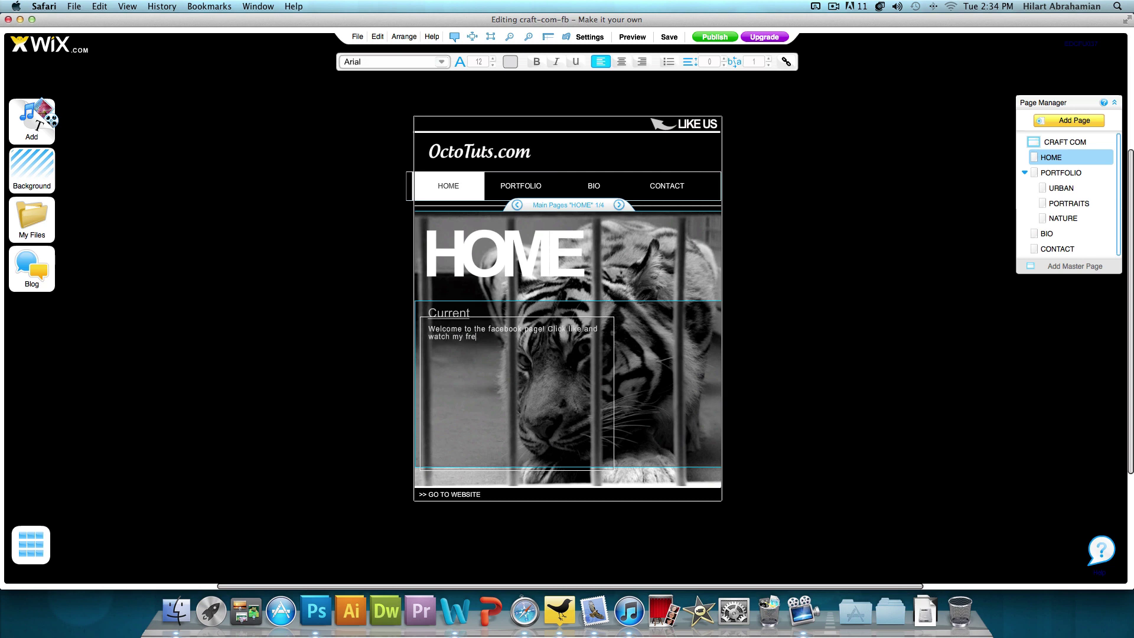
text(e HD video tutorials!)
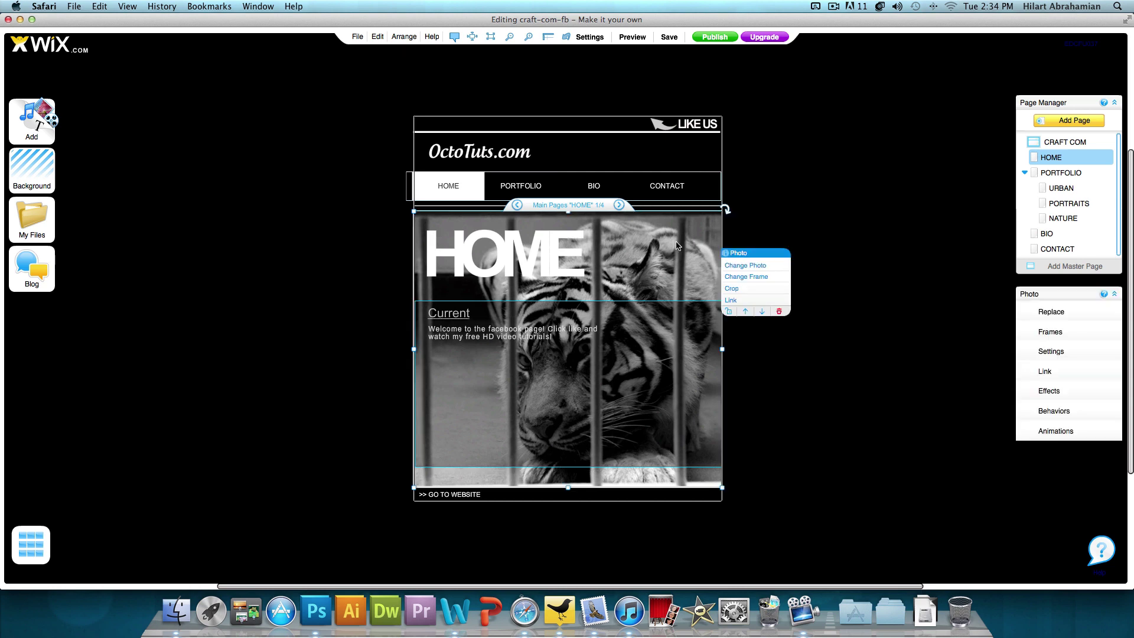
click(682, 242)
click(766, 266)
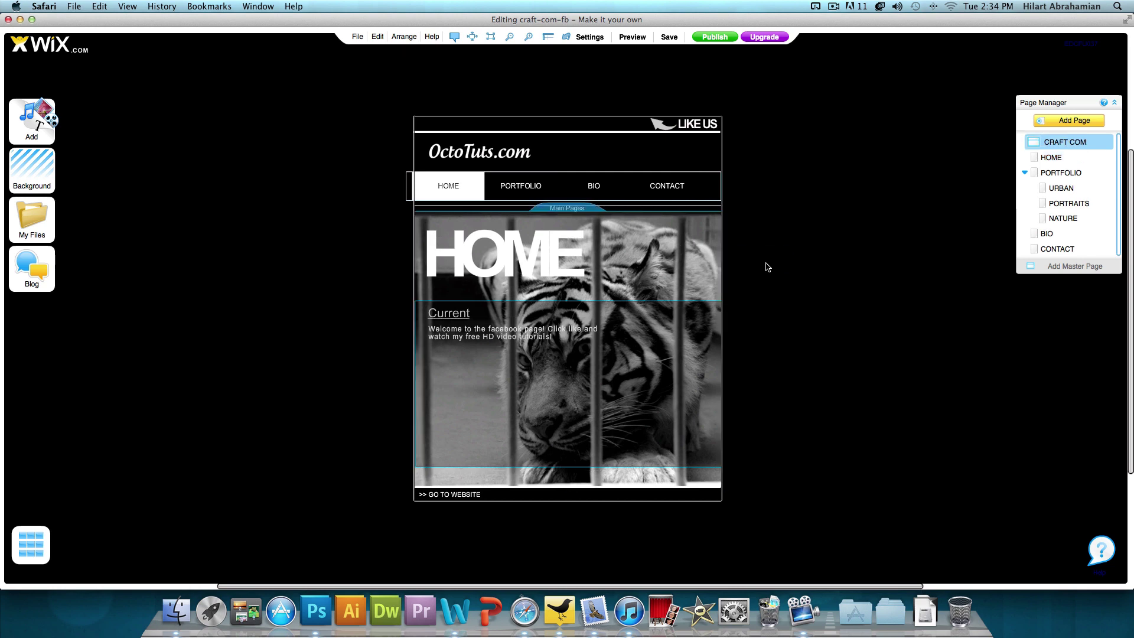
Step: Publish the Wix page to Facebook under the name 'octotuts'
click(716, 38)
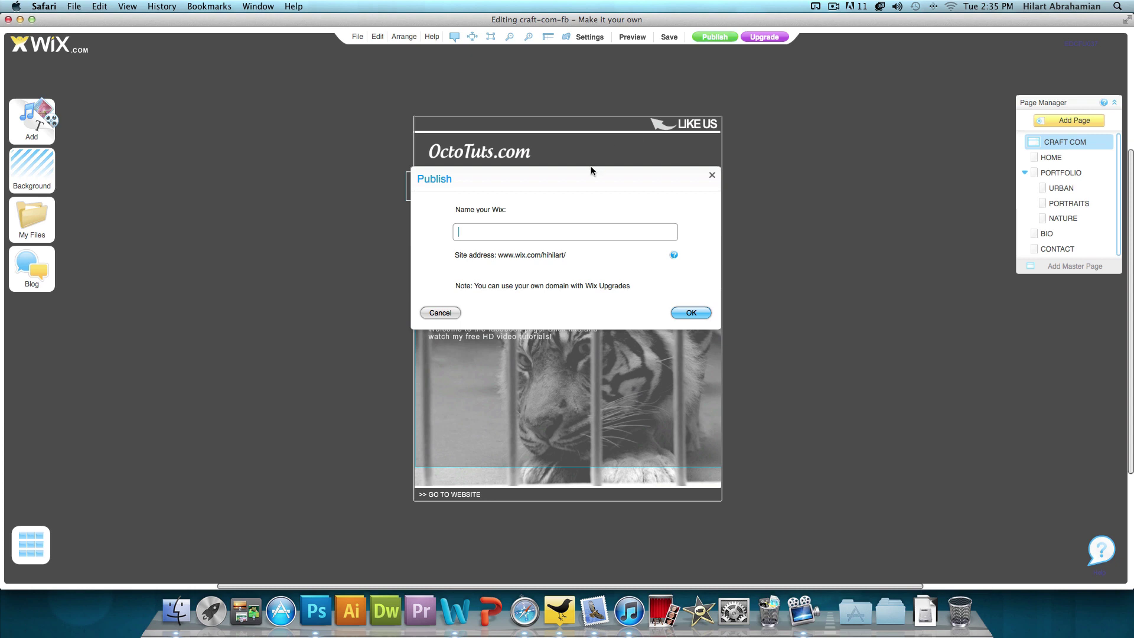
text(octotuts)
click(693, 315)
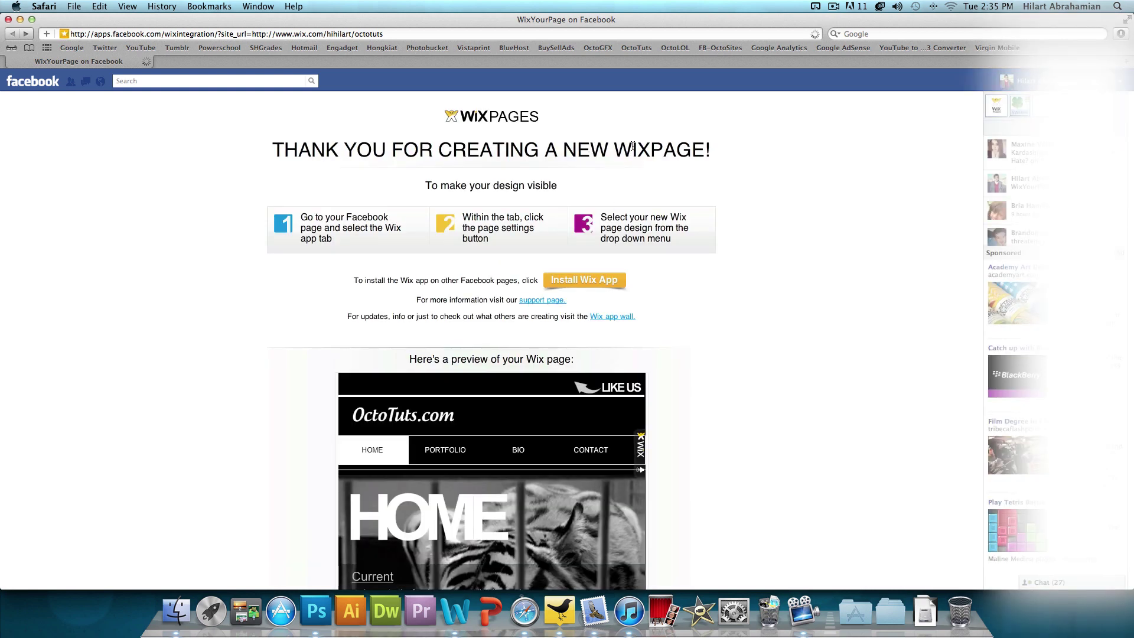
Step: Scroll the WixPages thank-you page, then search 'oct' to reach OctoSites – 8 Geeky Websites!
scroll(726, 276, down, 3)
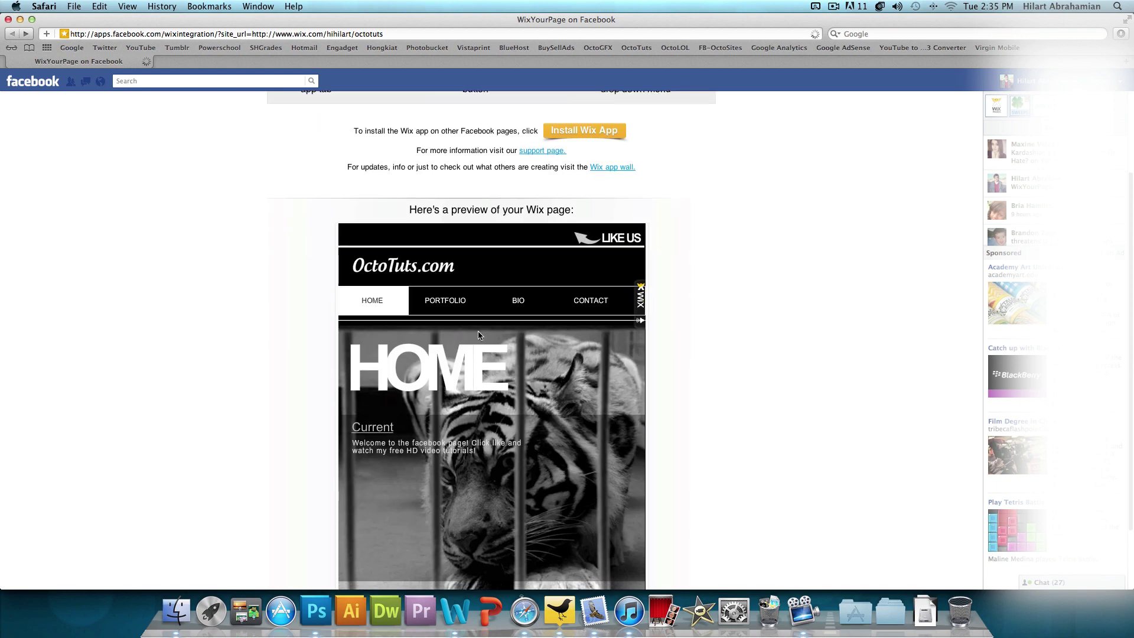
scroll(673, 322, down, 2)
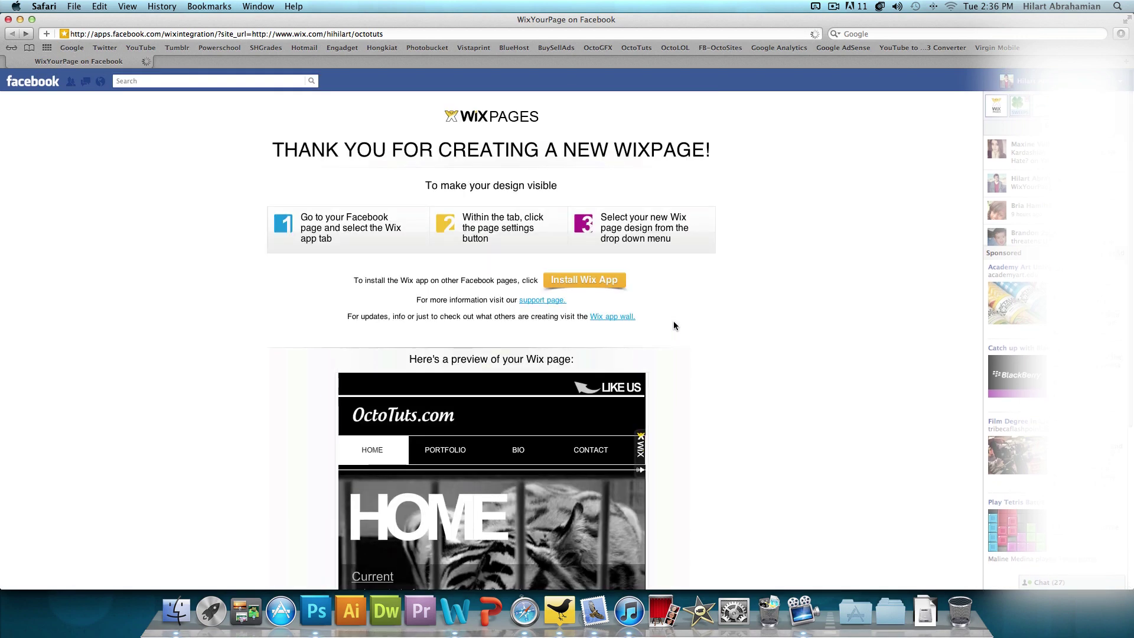
click(207, 80)
text(oct)
key(Return)
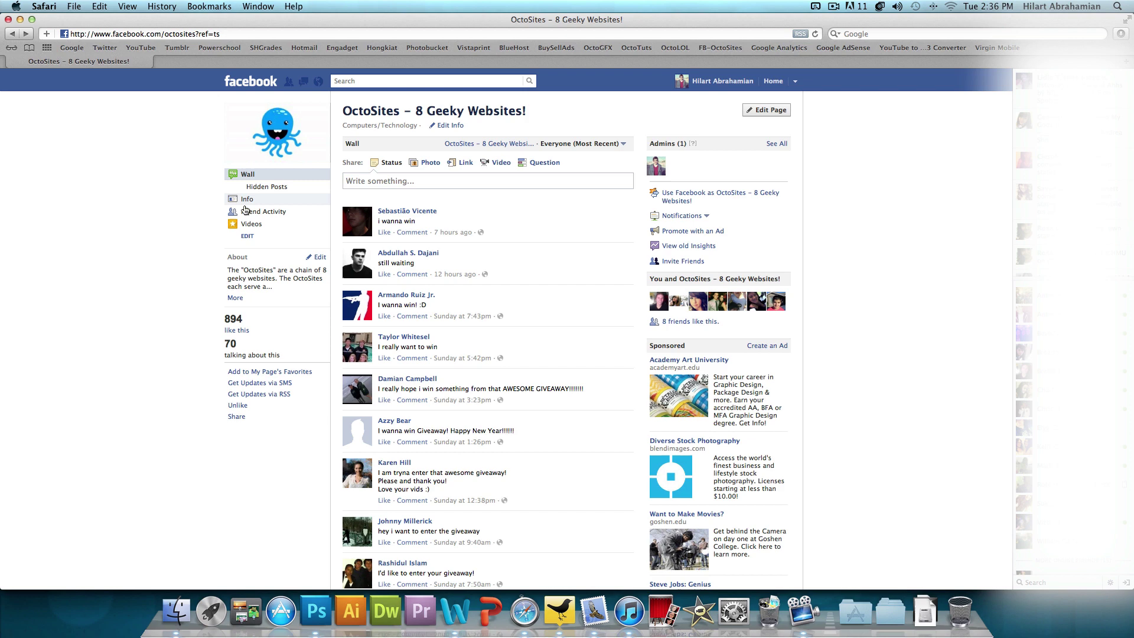
Step: In the OctoSites Videos tab's Wix page settings, keep the octotuts design selected
click(246, 224)
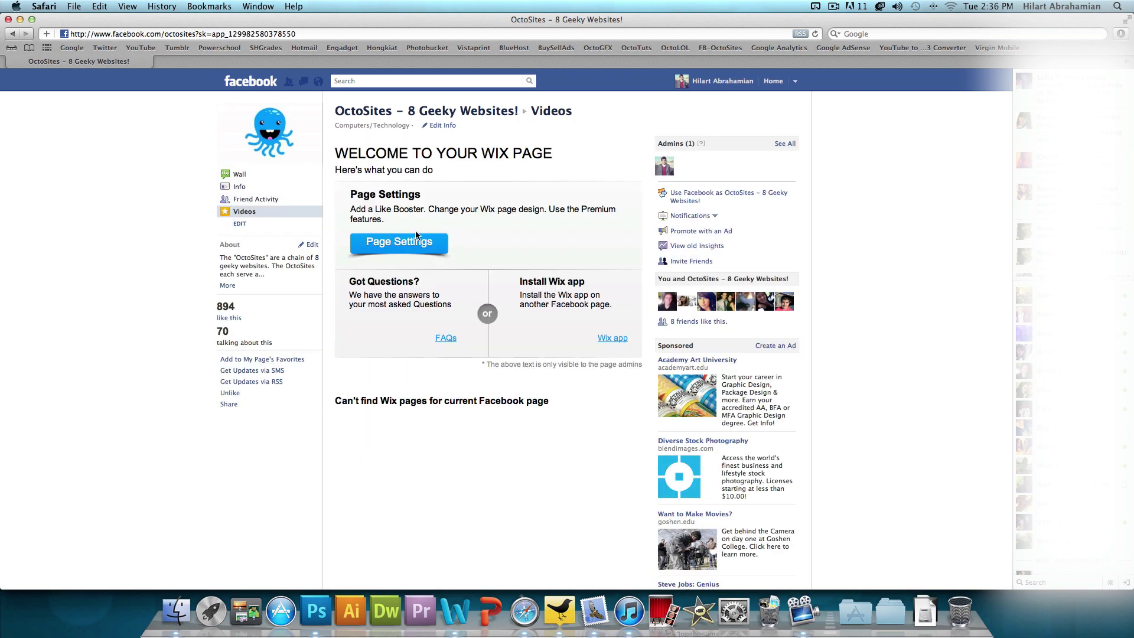
click(414, 241)
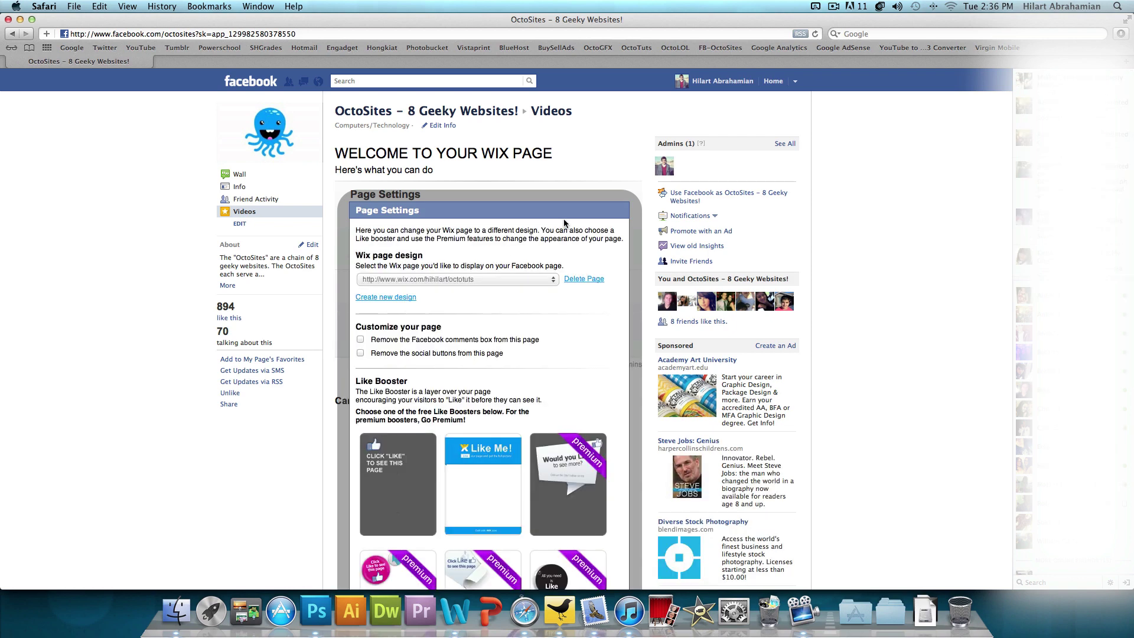
click(479, 281)
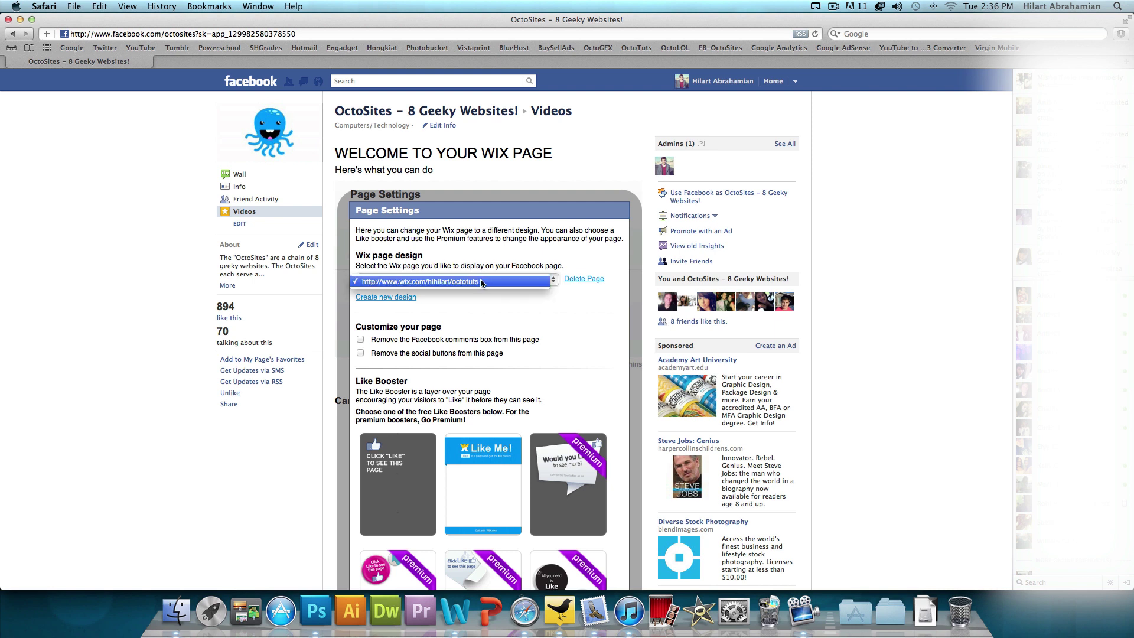
click(451, 281)
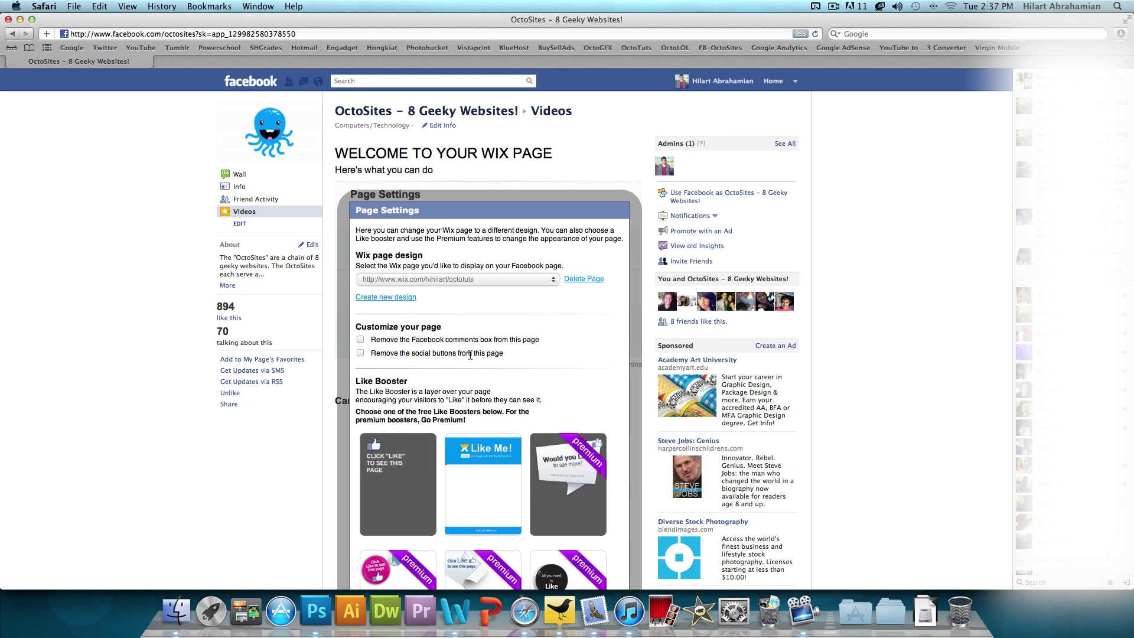
Step: Apply the free 'Click Like to see this page' Like Booster and confirm the settings
scroll(470, 355, down, 3)
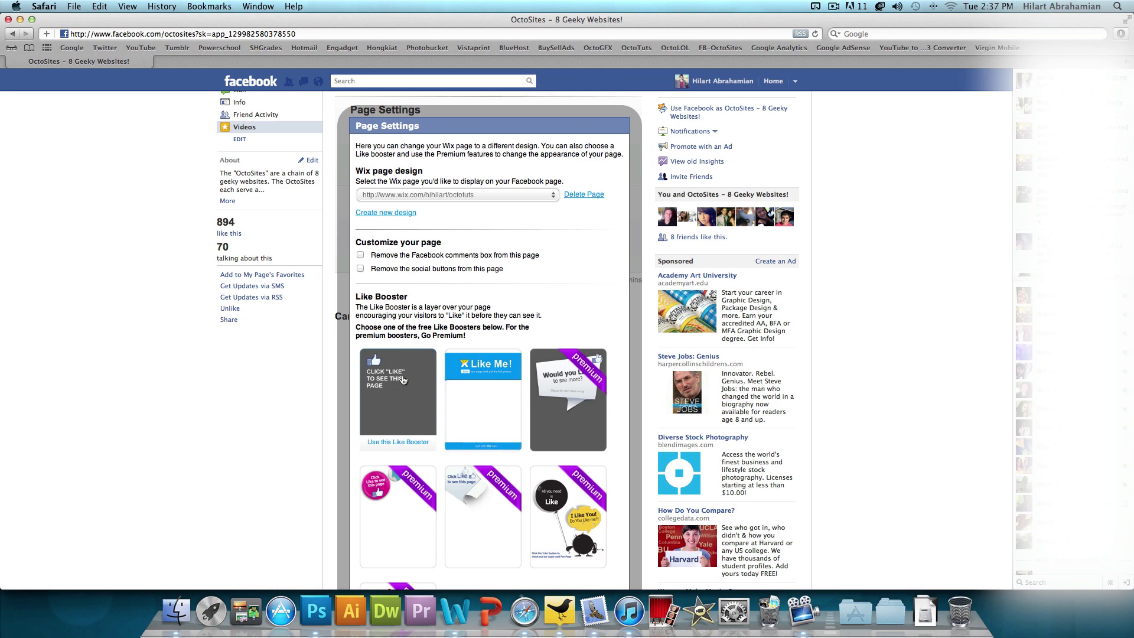
click(403, 380)
scroll(588, 463, down, 8)
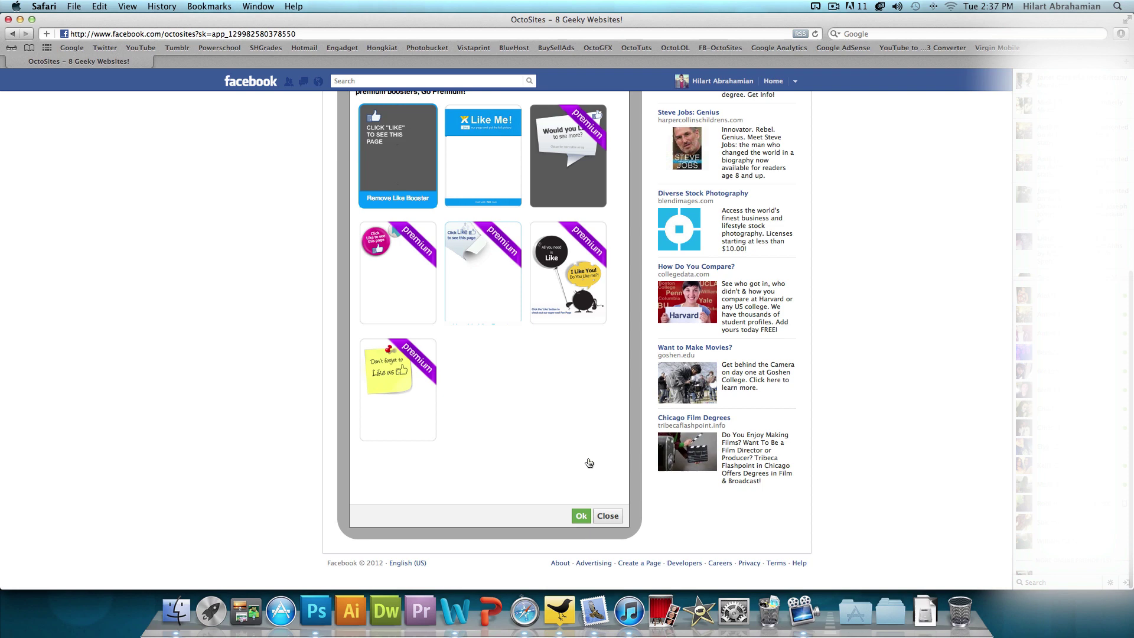
click(580, 516)
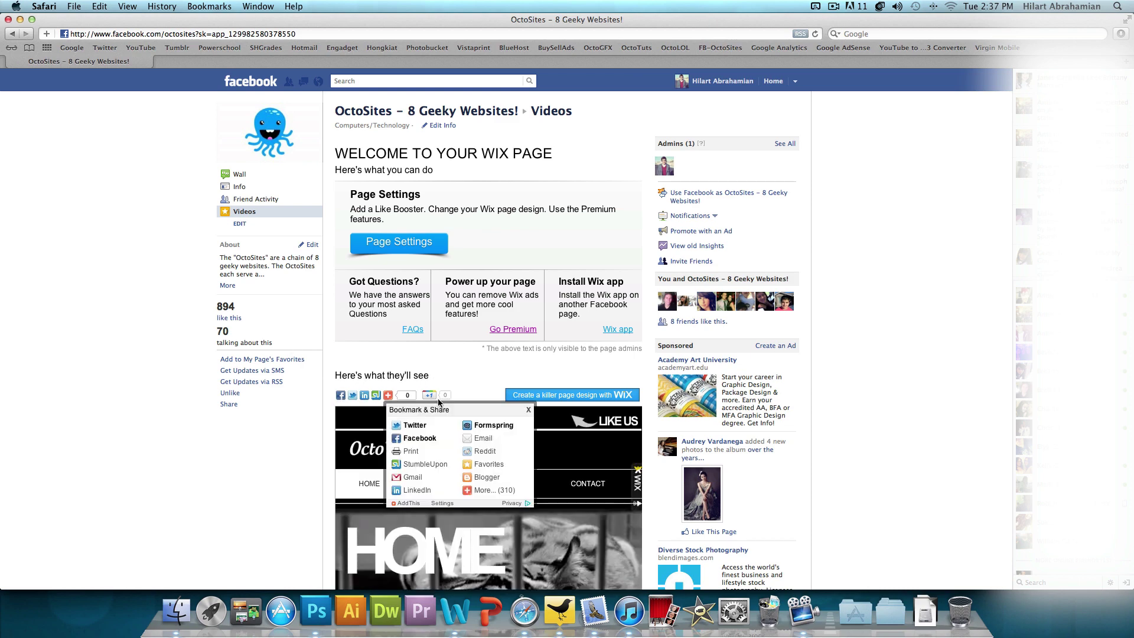
scroll(303, 385, down, 5)
scroll(303, 385, down, 2)
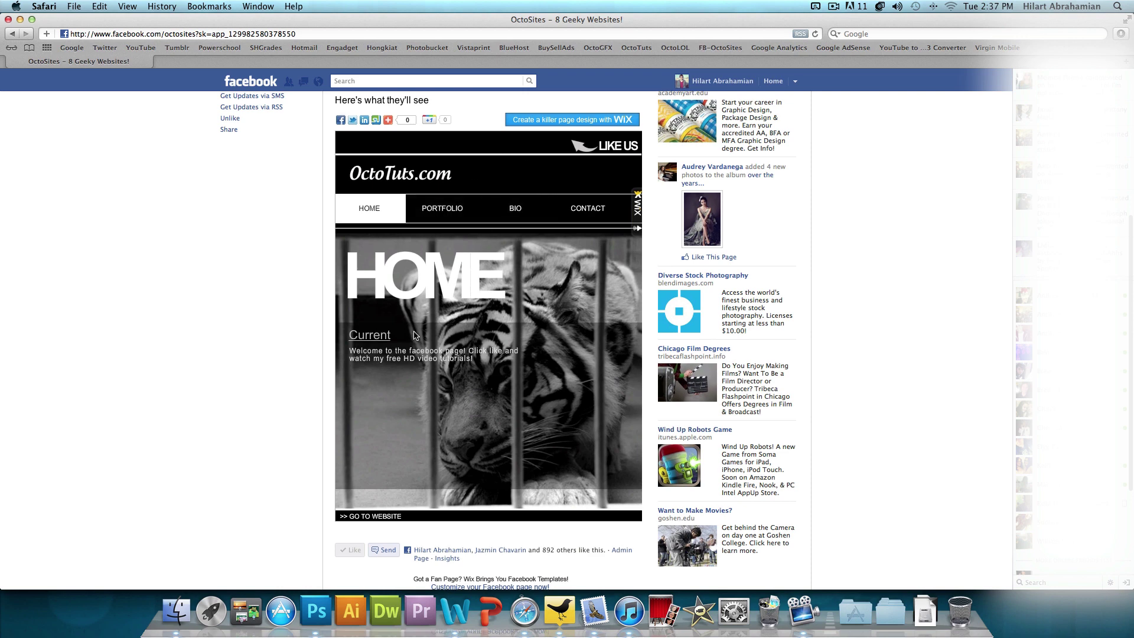
scroll(449, 330, down, 5)
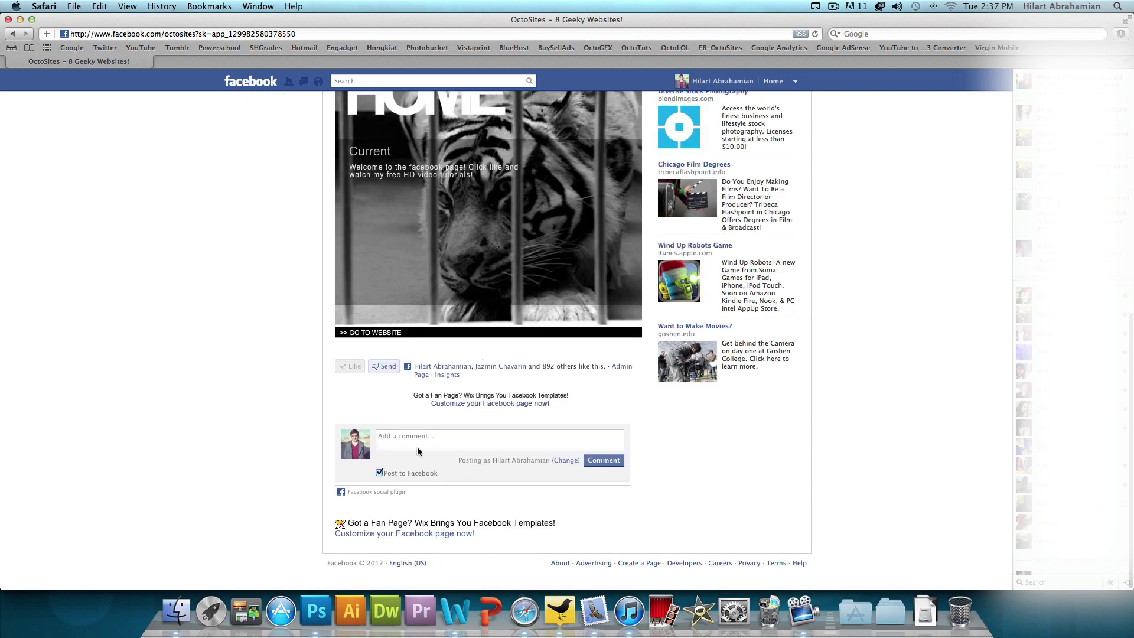
scroll(413, 354, up, 12)
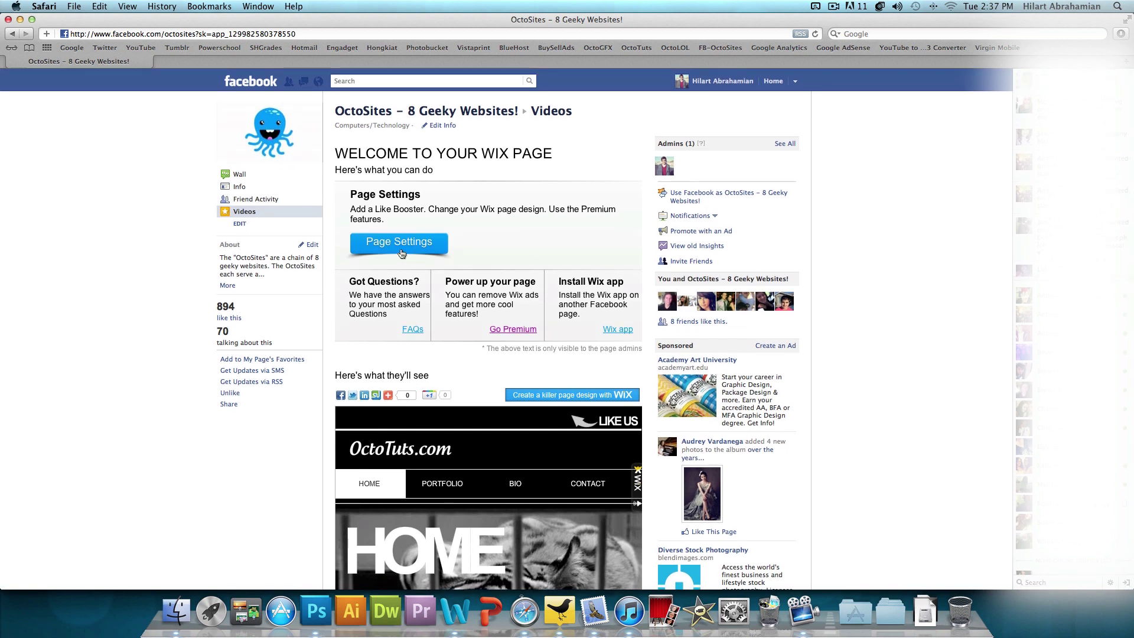
Step: Minimize Facebook and close the Wix Editor and Wix website windows without saving, leaving the desktop
click(20, 19)
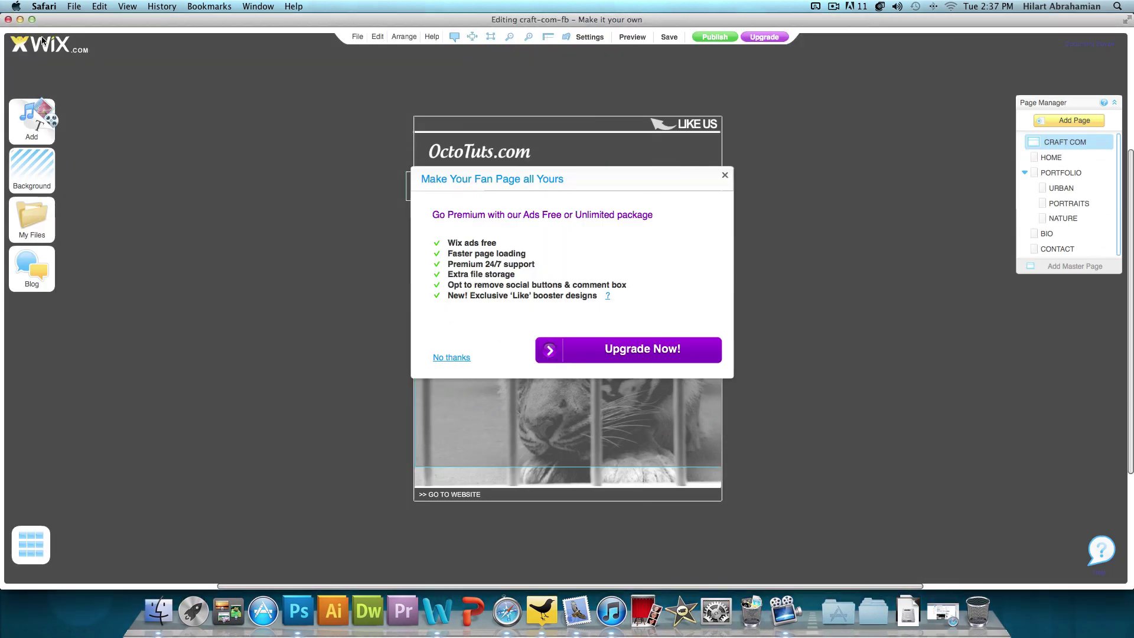
click(9, 19)
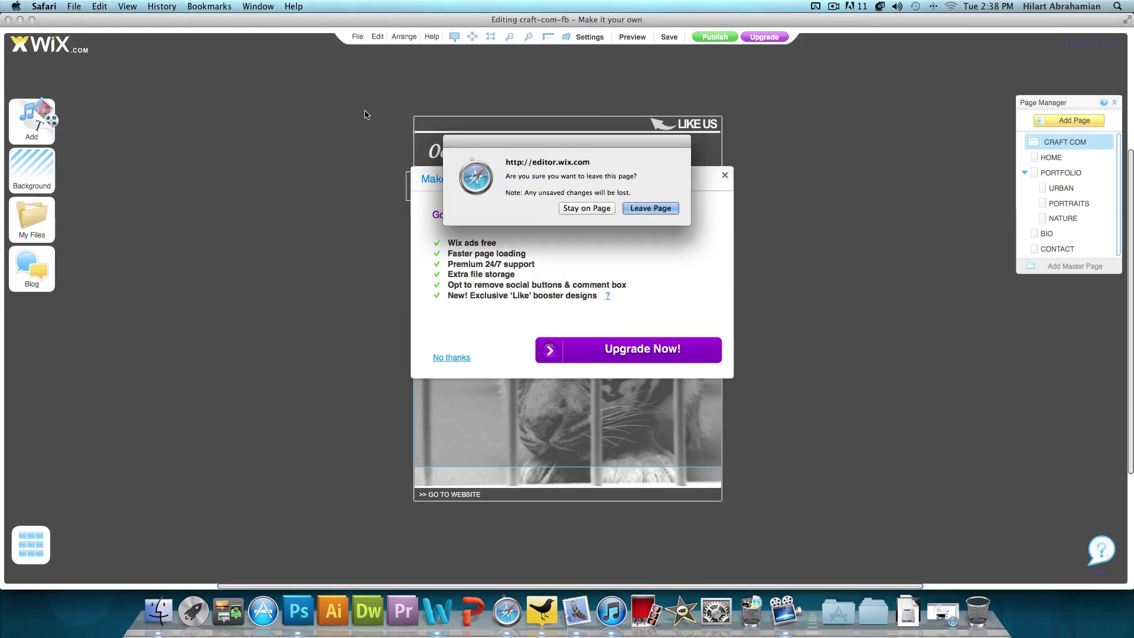
click(656, 207)
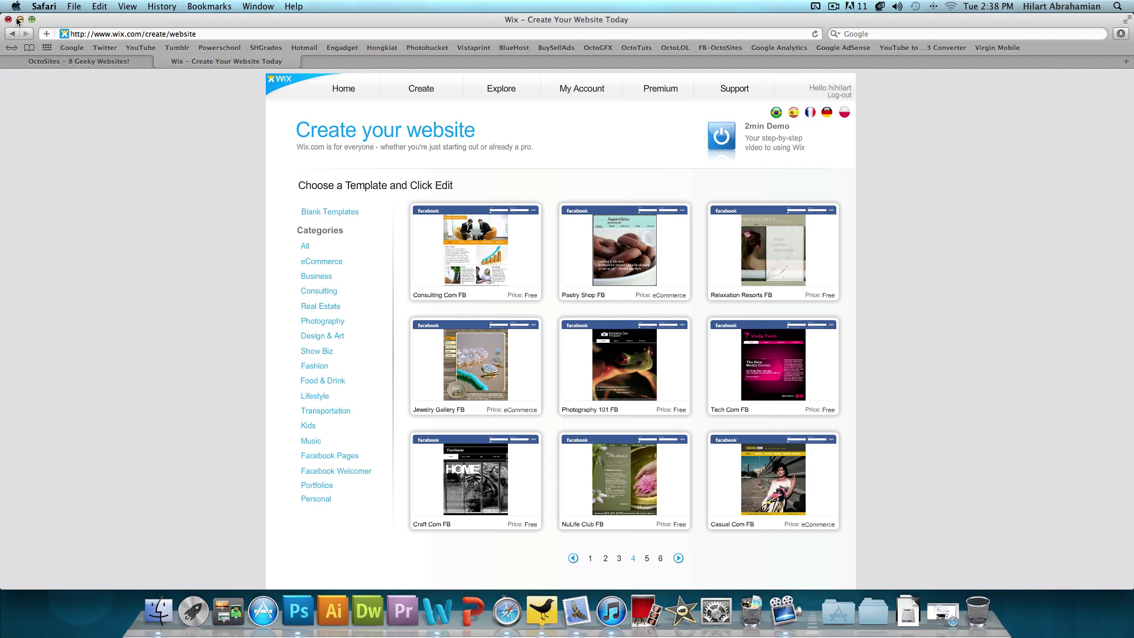
click(8, 19)
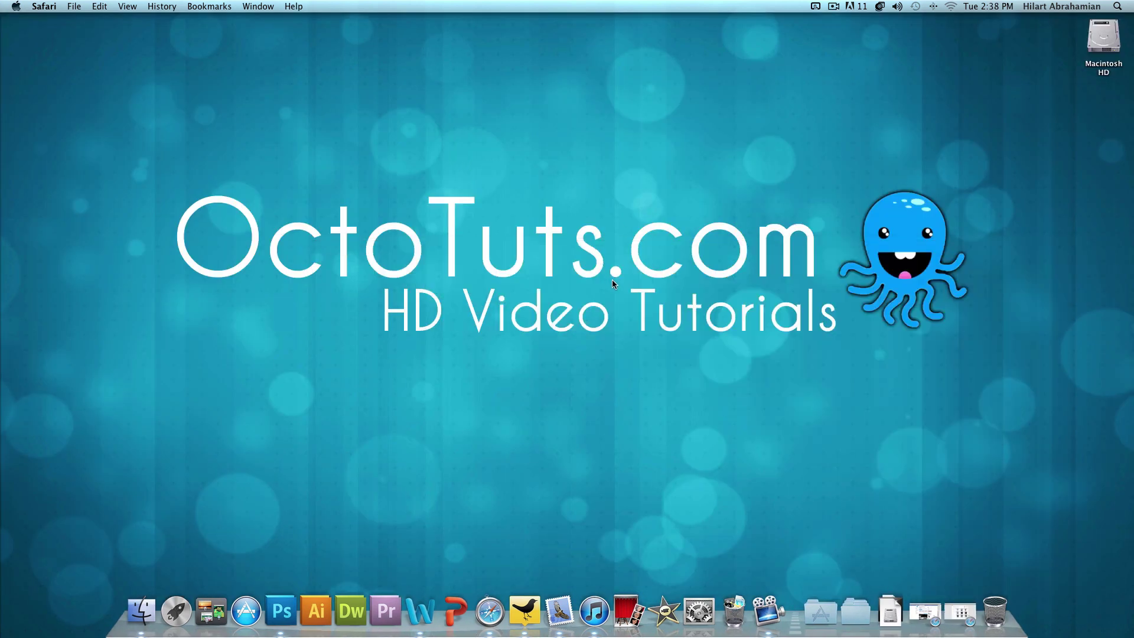
click(614, 275)
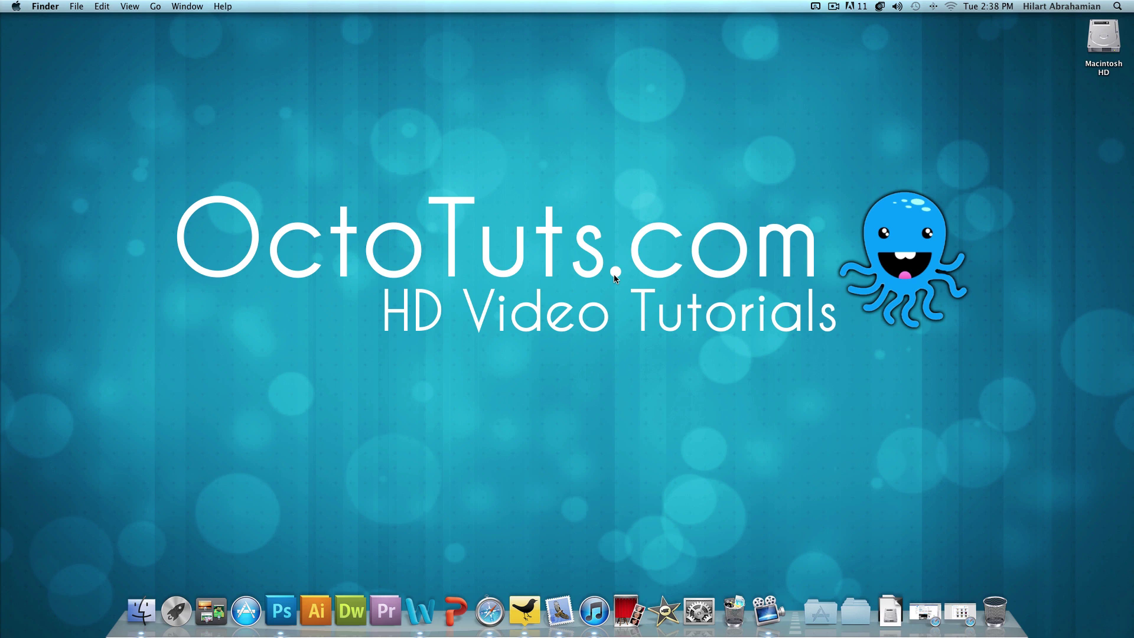